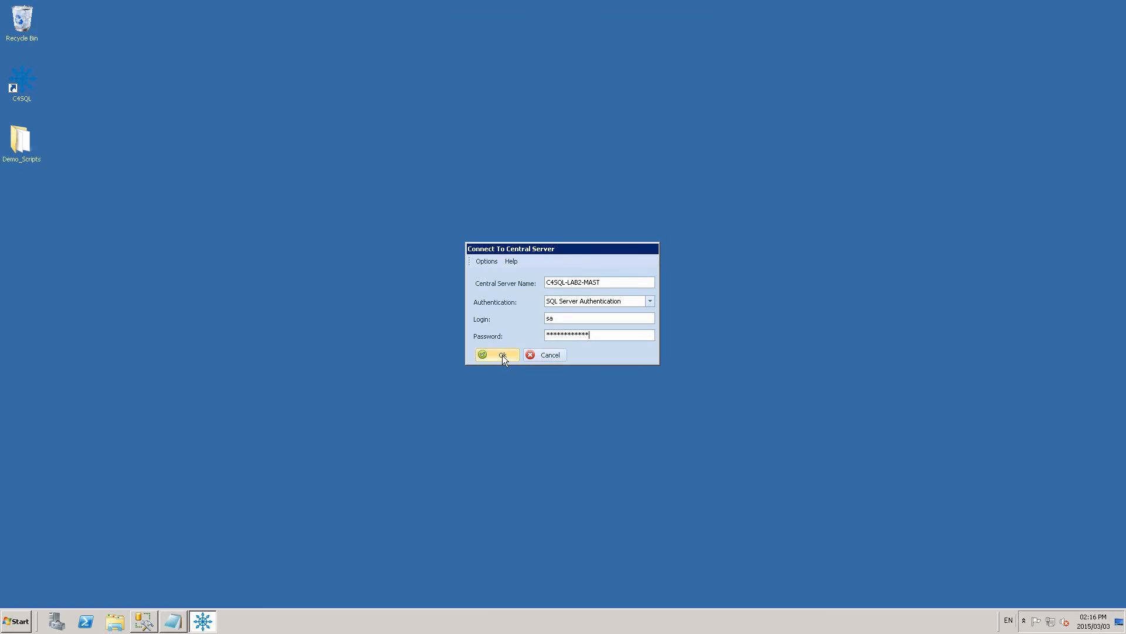
- Connect to the central server C4SQL-LAB2-MAST, dismiss the trial registration notice and open the form for adding a single client
{"action": "left_click", "coordinate": [502, 354]}
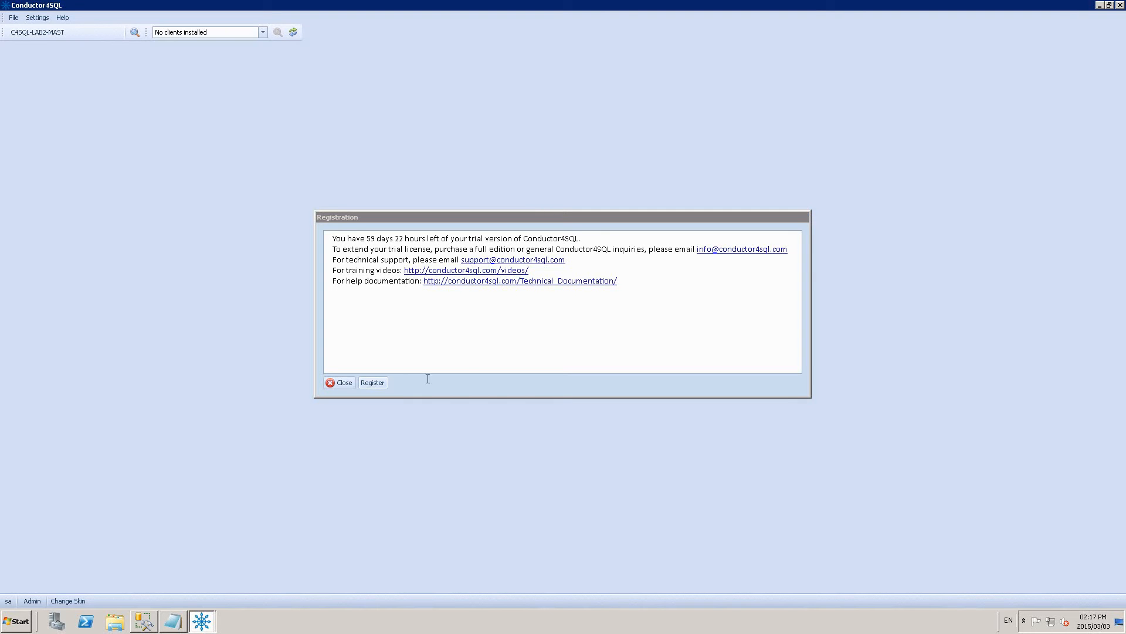
{"action": "left_click", "coordinate": [344, 382]}
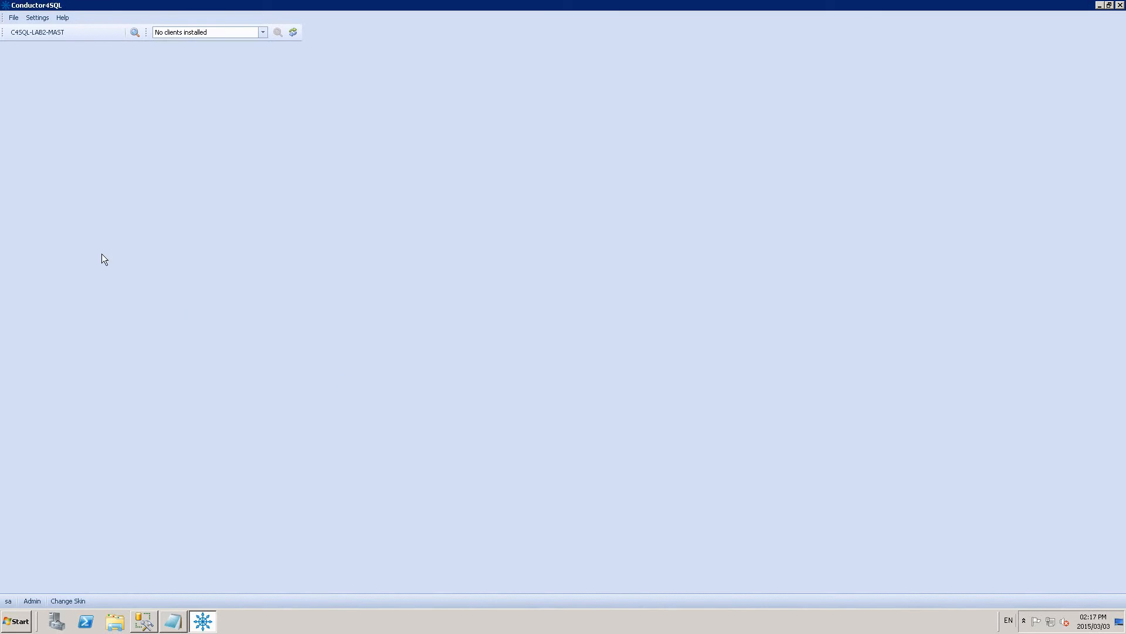
{"action": "left_click", "coordinate": [13, 19]}
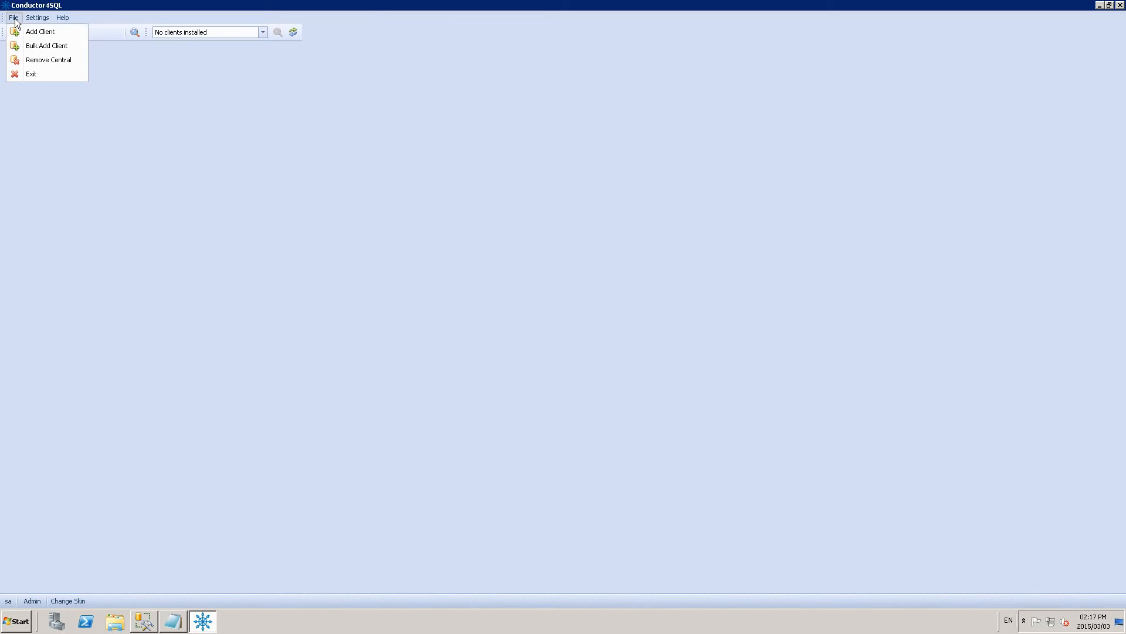
{"action": "left_click", "coordinate": [49, 33]}
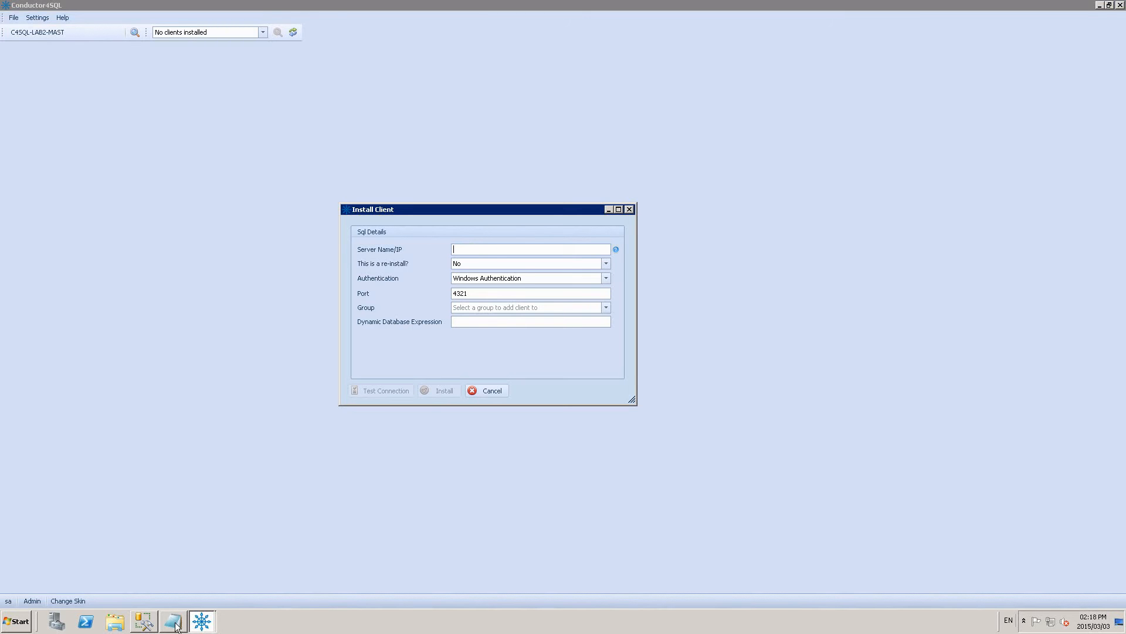
- Copy the client name C4SQL-LAB2-2012\MSSQL2014 from the ClientList file in Notepad into the server name of the client form
{"action": "left_click", "coordinate": [174, 622]}
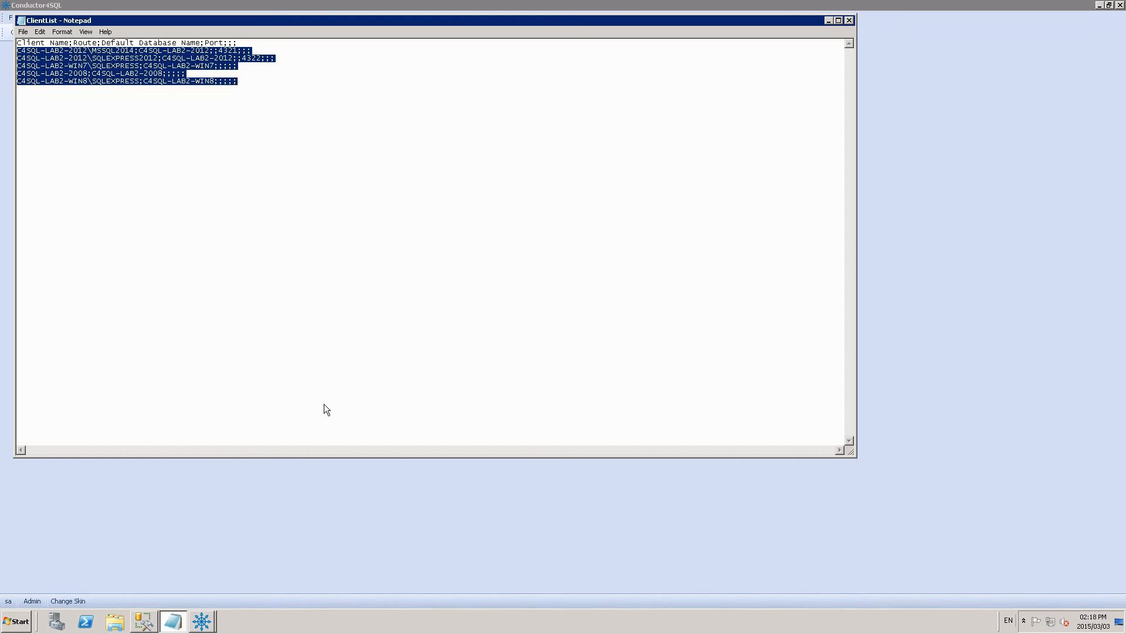
{"action": "left_click", "coordinate": [275, 81]}
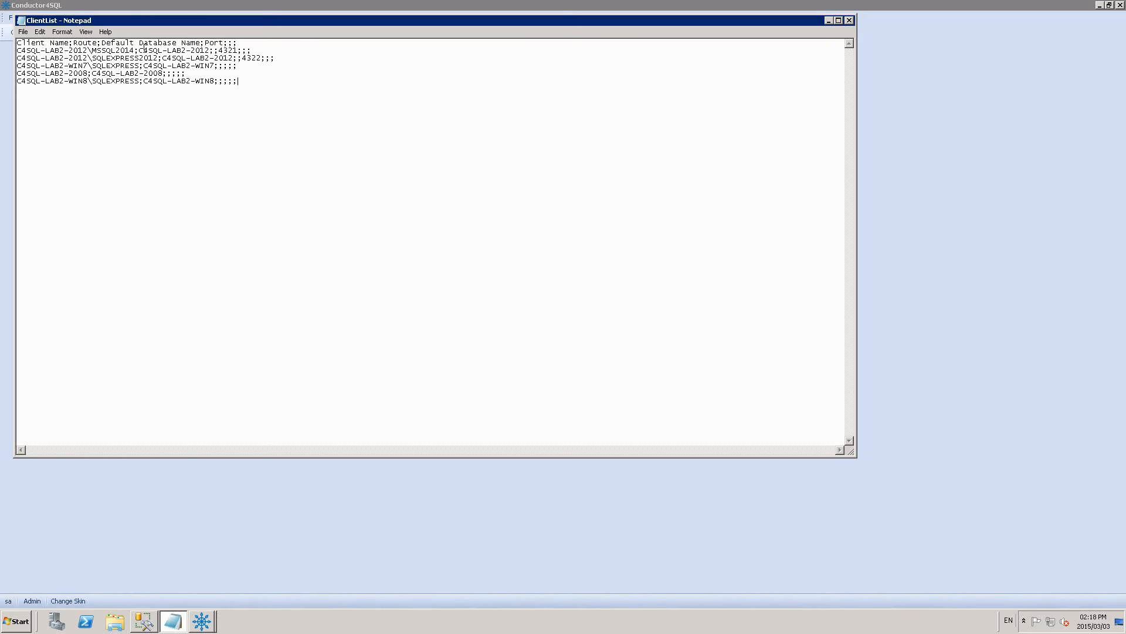
{"action": "left_click_drag", "start_coordinate": [108, 51], "coordinate": [12, 52]}
{"action": "key", "text": "ctrl+c"}
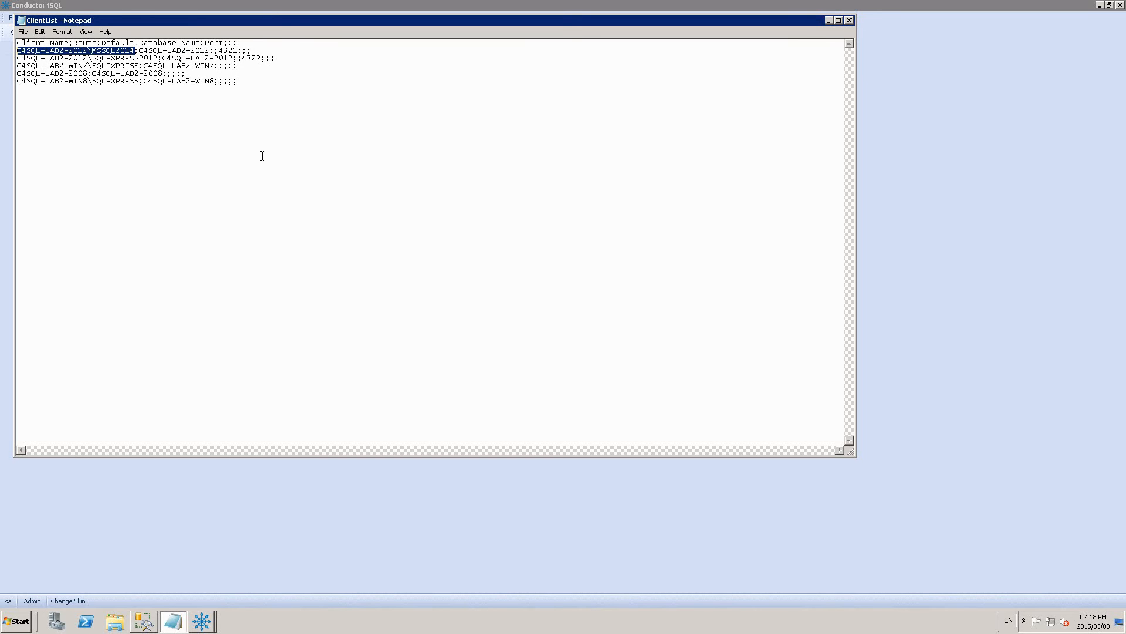
{"action": "key", "text": "alt+Tab"}
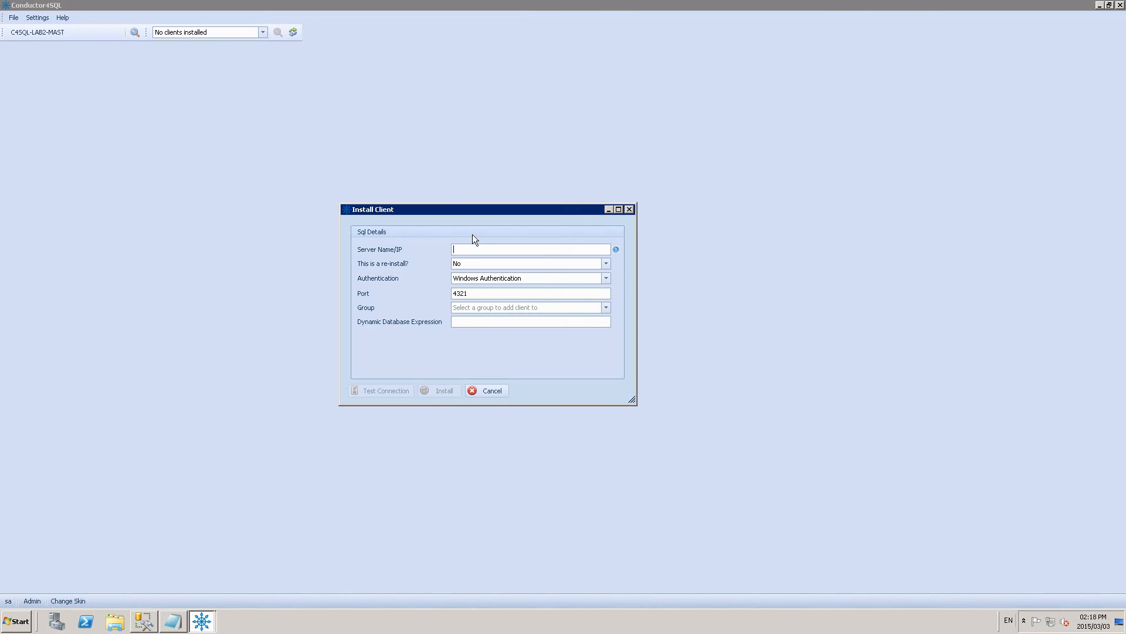
{"action": "key", "text": "ctrl+v"}
- Set the client's authentication to Sql Server Authentication with user name sa, enter the account password and test the connection
{"action": "left_click", "coordinate": [607, 279]}
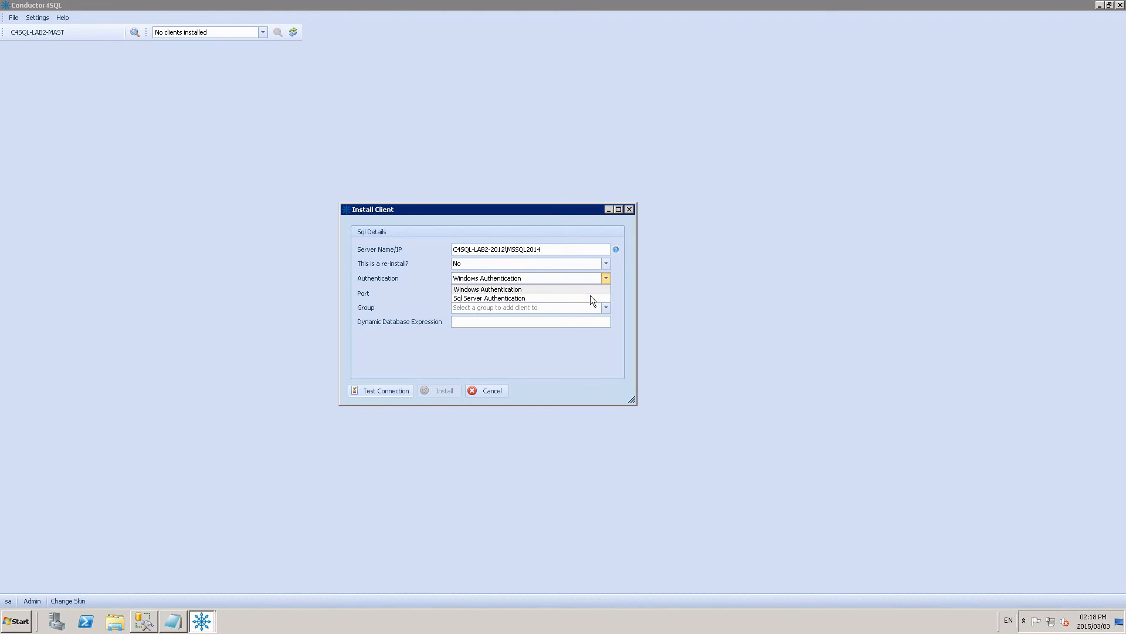
{"action": "left_click", "coordinate": [590, 297]}
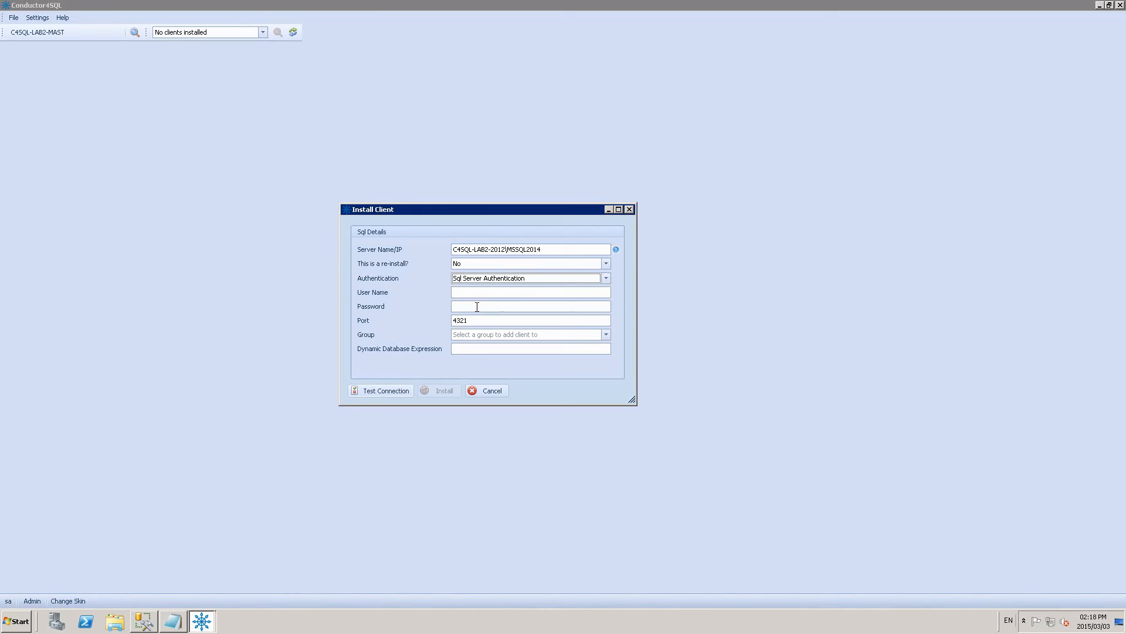
{"action": "left_click", "coordinate": [474, 295]}
{"action": "type", "text": "sa"}
{"action": "key", "text": "Tab"}
{"action": "type", "text": "************"}
{"action": "left_click", "coordinate": [399, 391]}
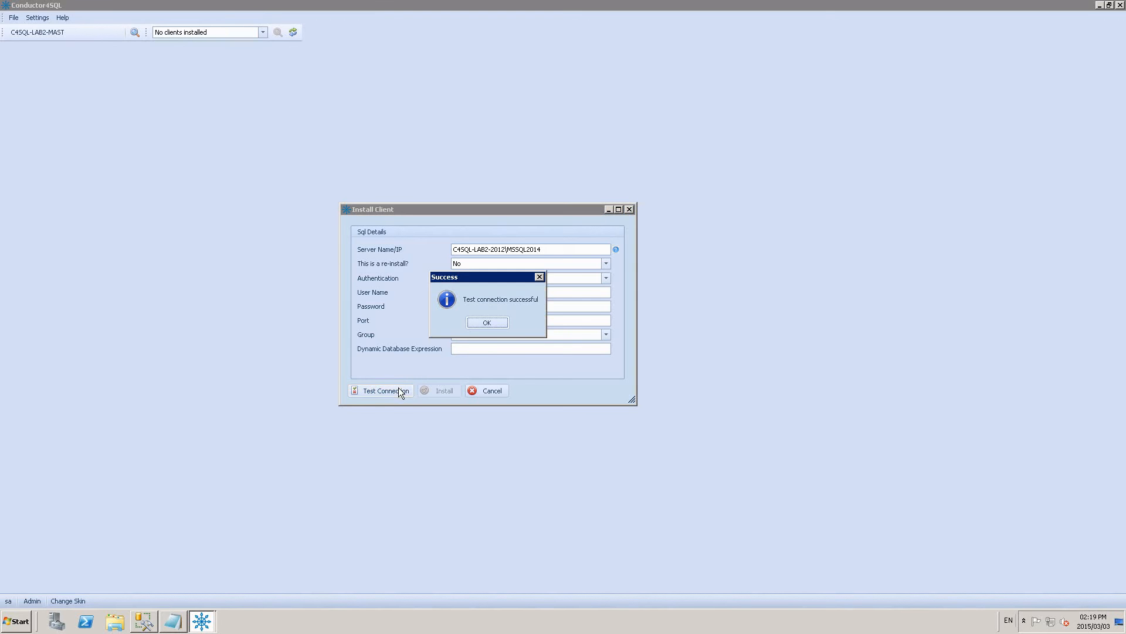
{"action": "left_click", "coordinate": [479, 322]}
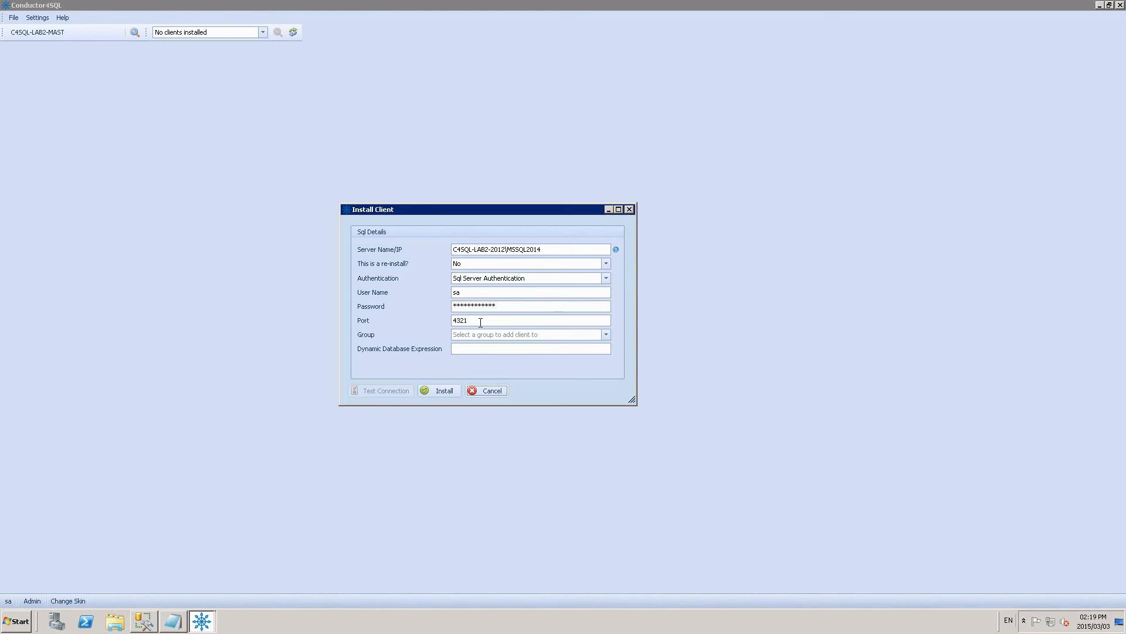
- Run the client installation for C4SQL-LAB2-2012\MSSQL2014 and close the Install Client form
{"action": "left_click", "coordinate": [443, 391]}
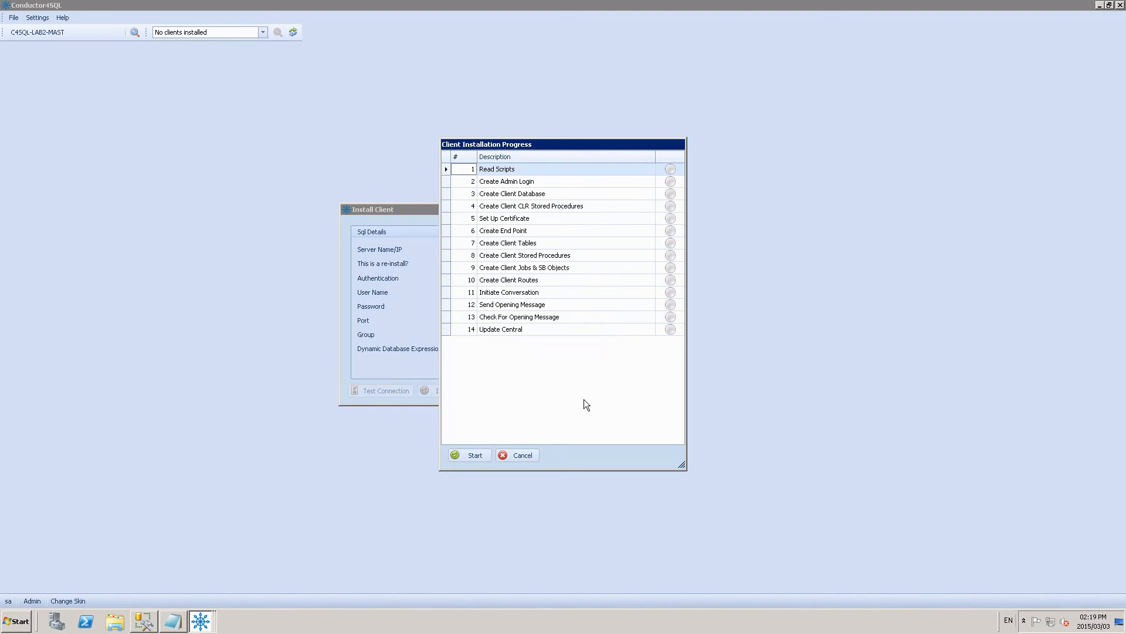
{"action": "left_click", "coordinate": [475, 455]}
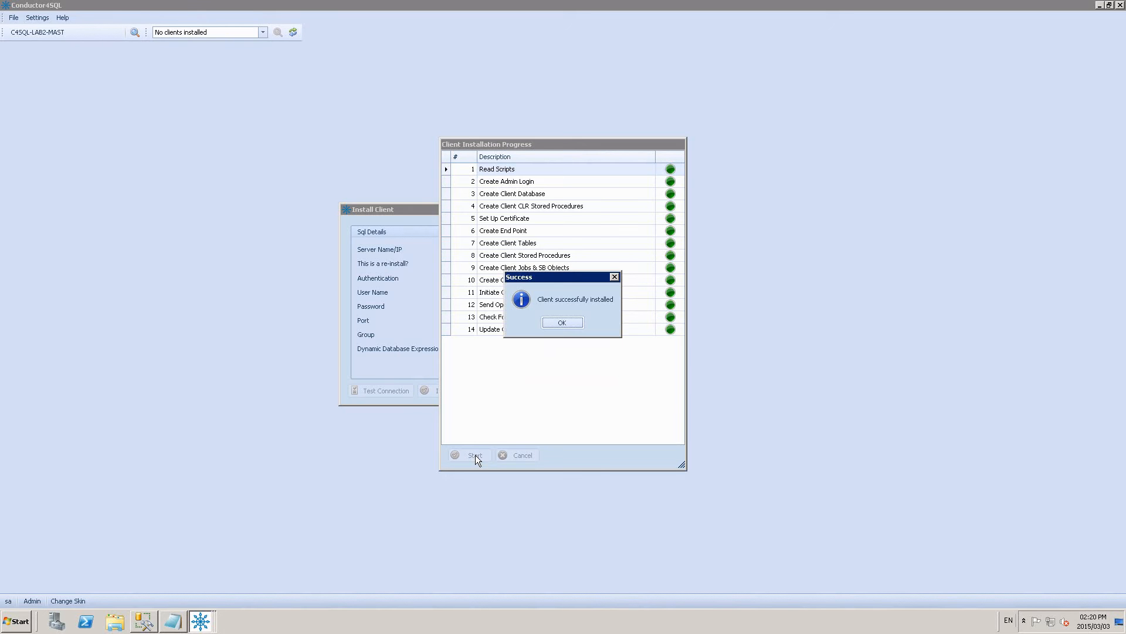
{"action": "left_click_drag", "start_coordinate": [557, 277], "coordinate": [558, 359]}
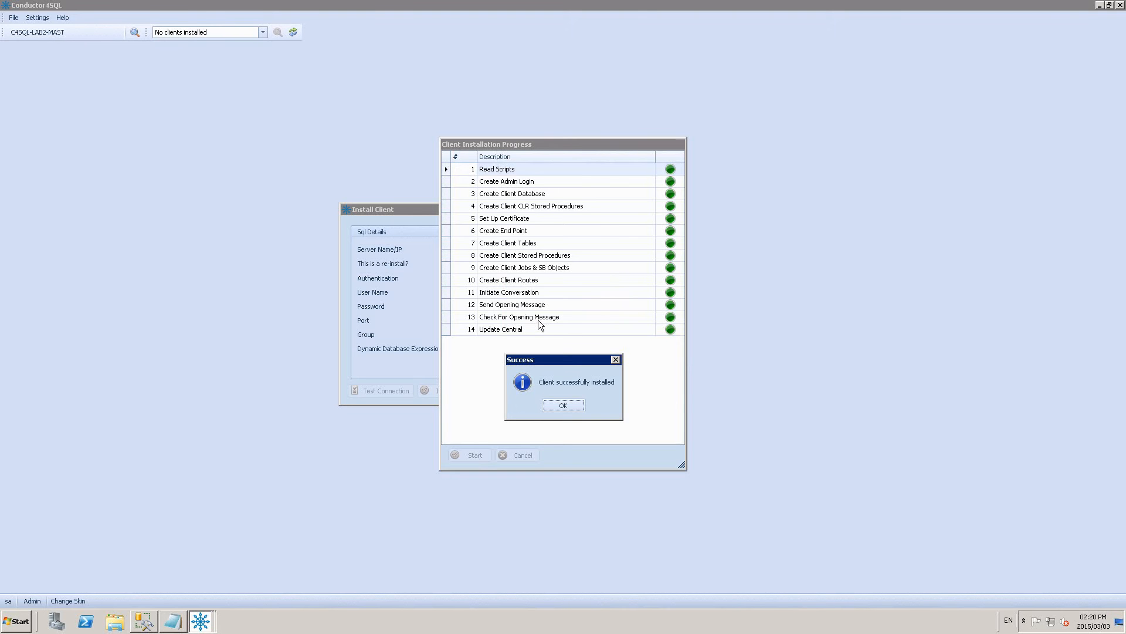
{"action": "left_click", "coordinate": [564, 403]}
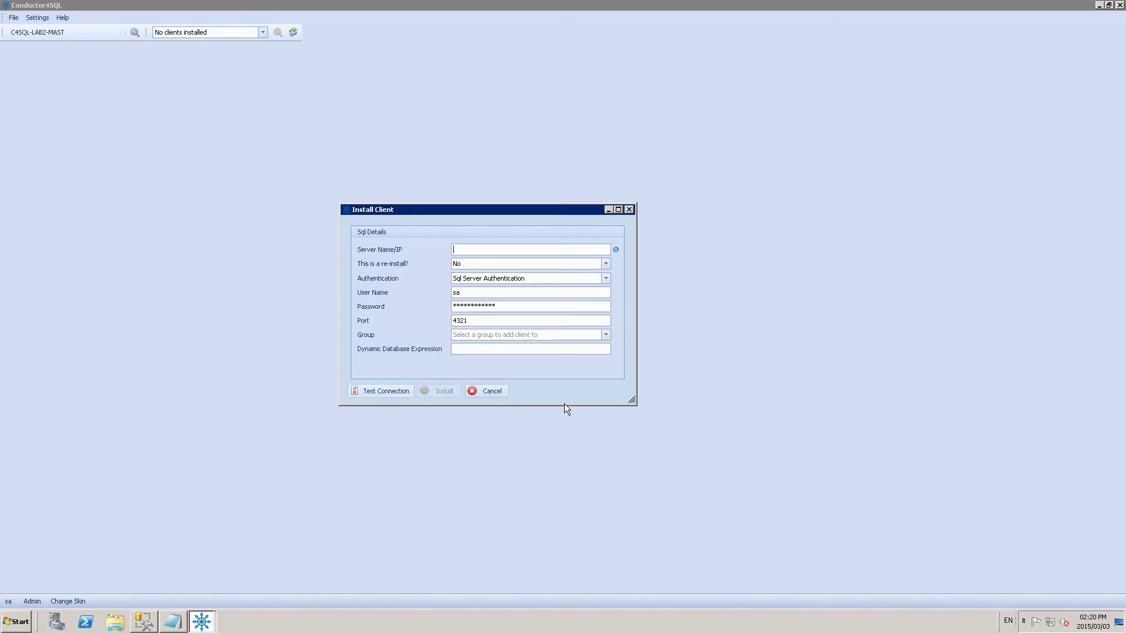
{"action": "left_click", "coordinate": [493, 392]}
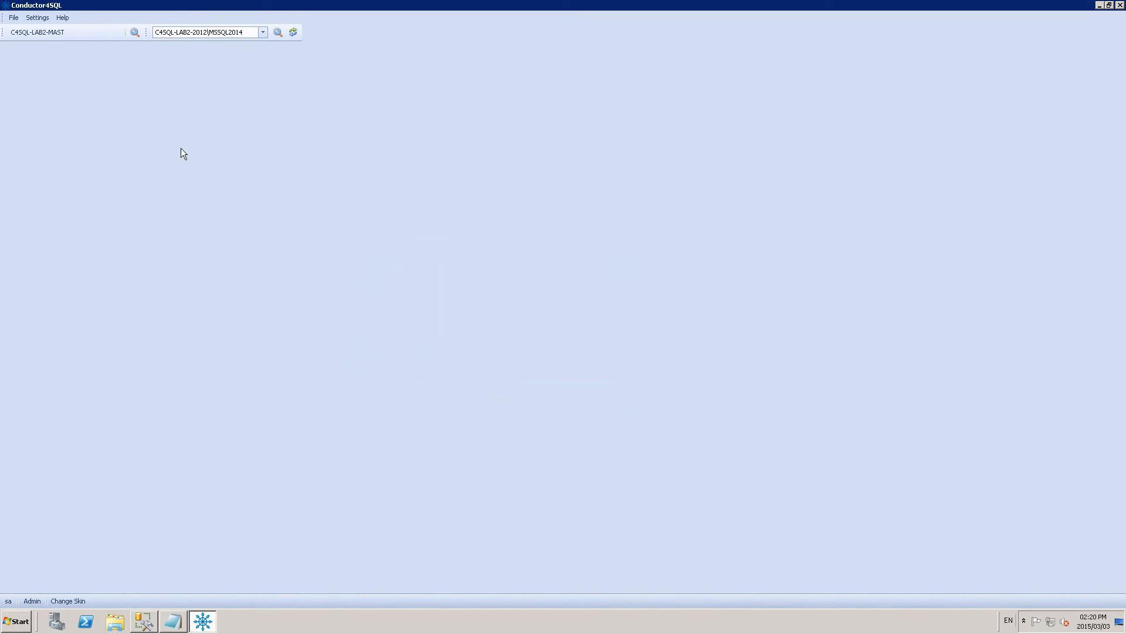
- Open the console for the central server and examine the Central Client Overview
{"action": "left_click", "coordinate": [135, 33]}
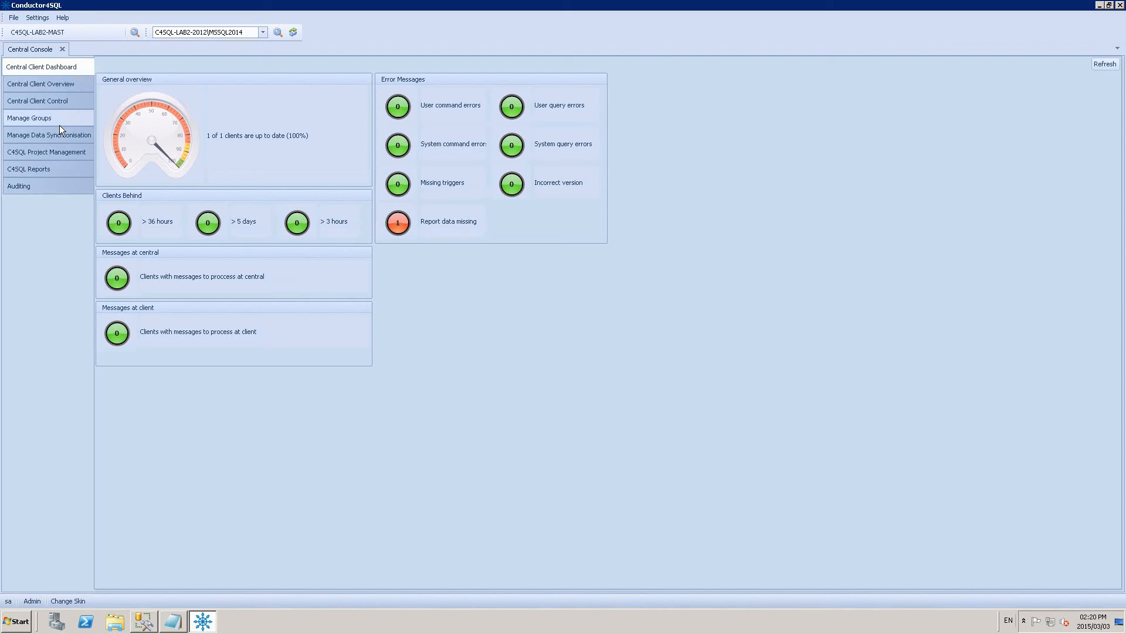
{"action": "left_click", "coordinate": [49, 85]}
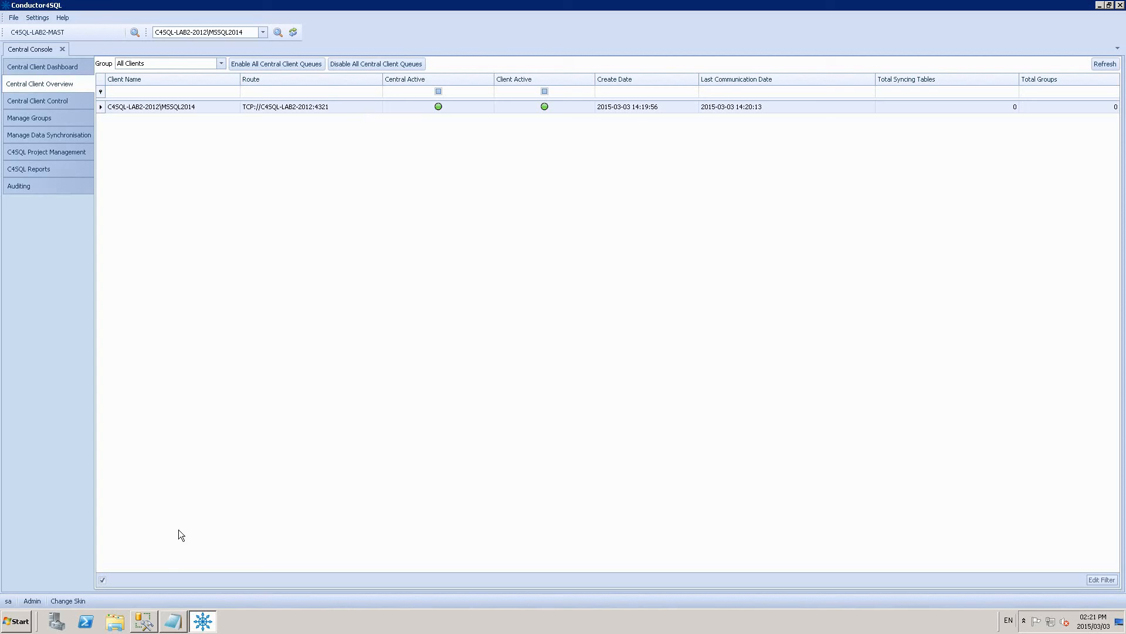
- Switch to SQL Server Management Studio and locate the dbo.CM_Bulk_Installer table in the SyncWorx database
{"action": "left_click", "coordinate": [146, 625]}
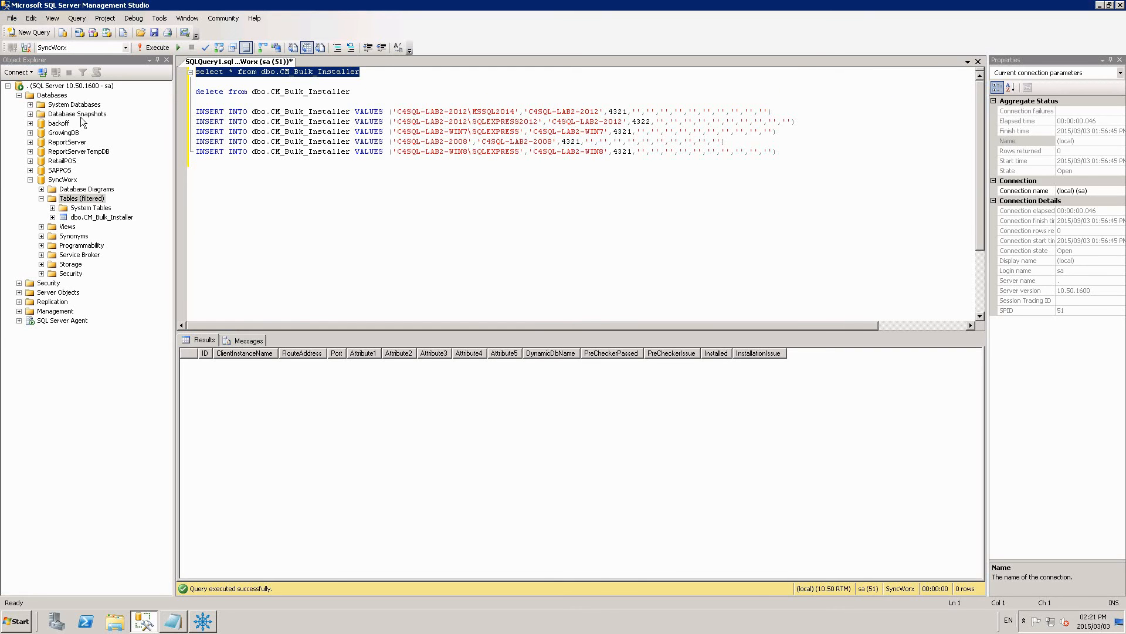
{"action": "left_click", "coordinate": [66, 180]}
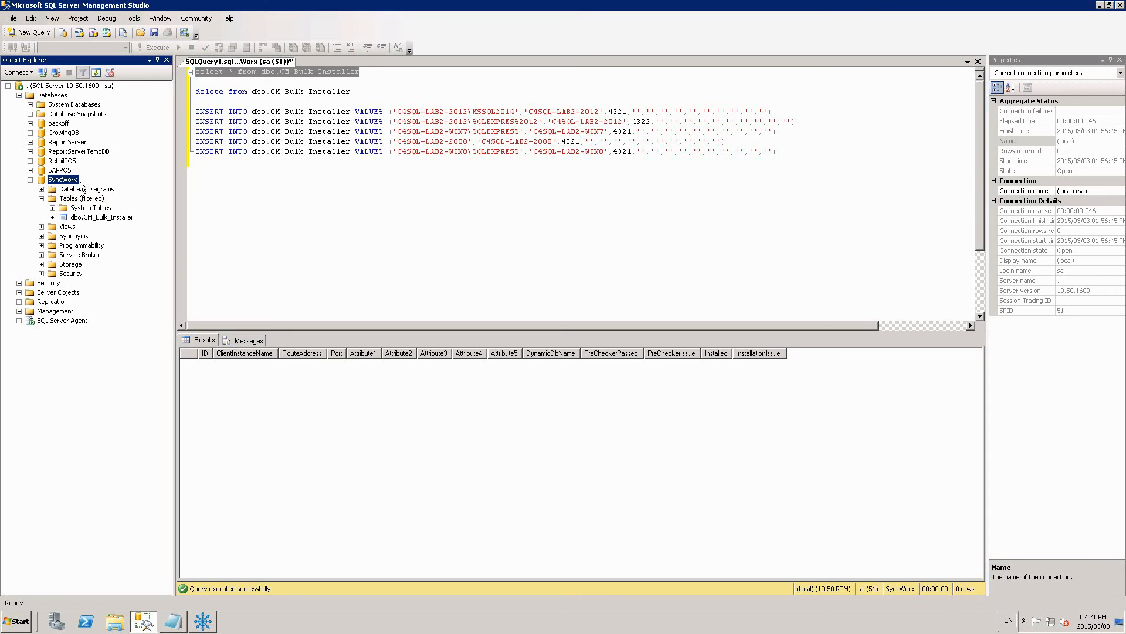
{"action": "left_click", "coordinate": [111, 216]}
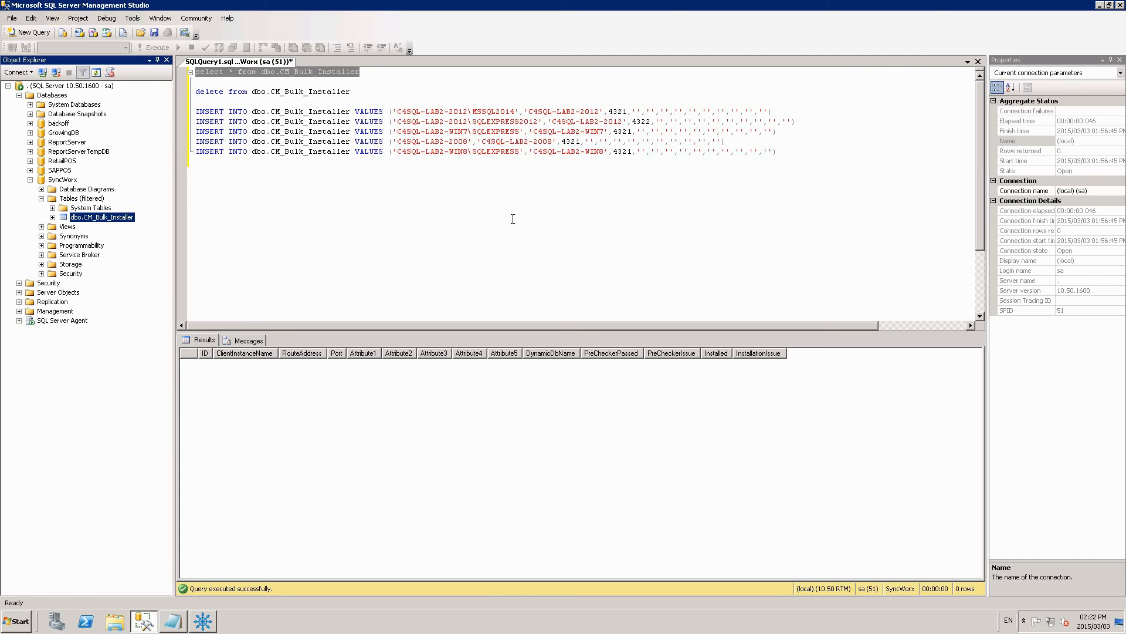
{"action": "key", "text": "alt+Tab"}
{"action": "key", "text": "alt+Tab"}
- Execute only the last four INSERT statements to add the SQLEXPRESS2012, WIN7, 2008 and WIN8 clients to dbo.CM_Bulk_Installer
{"action": "left_click_drag", "start_coordinate": [777, 152], "coordinate": [195, 121]}
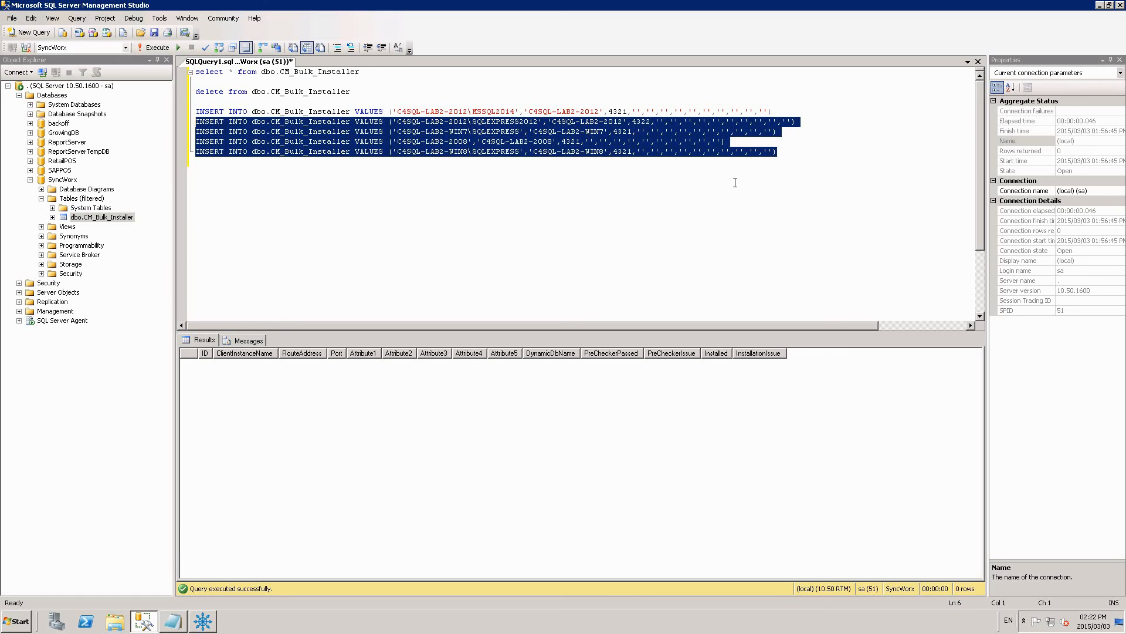
{"action": "key", "text": "F4"}
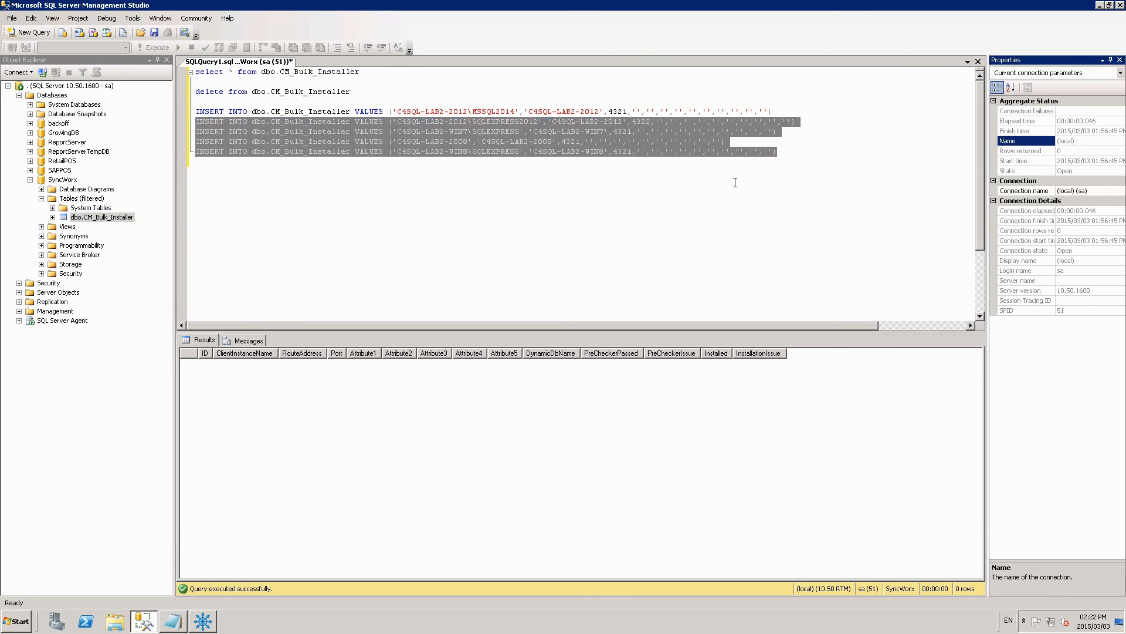
{"action": "left_click", "coordinate": [794, 150]}
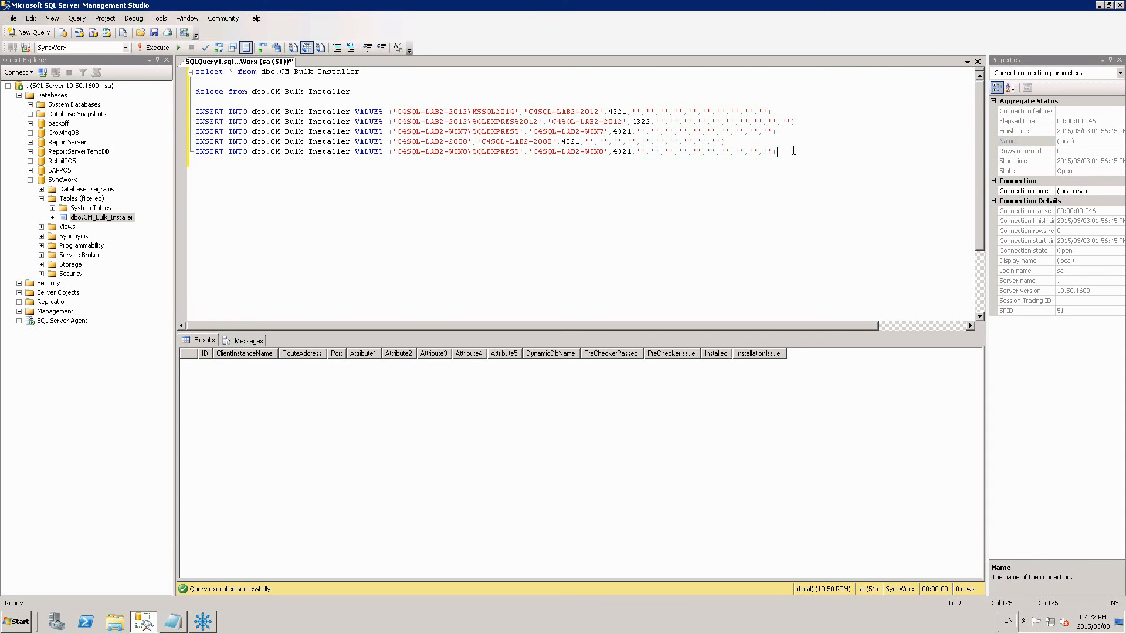
{"action": "key", "text": "shift+Home"}
{"action": "key", "text": "shift+Up"}
{"action": "key", "text": "shift+Up"}
{"action": "key", "text": "shift+Up"}
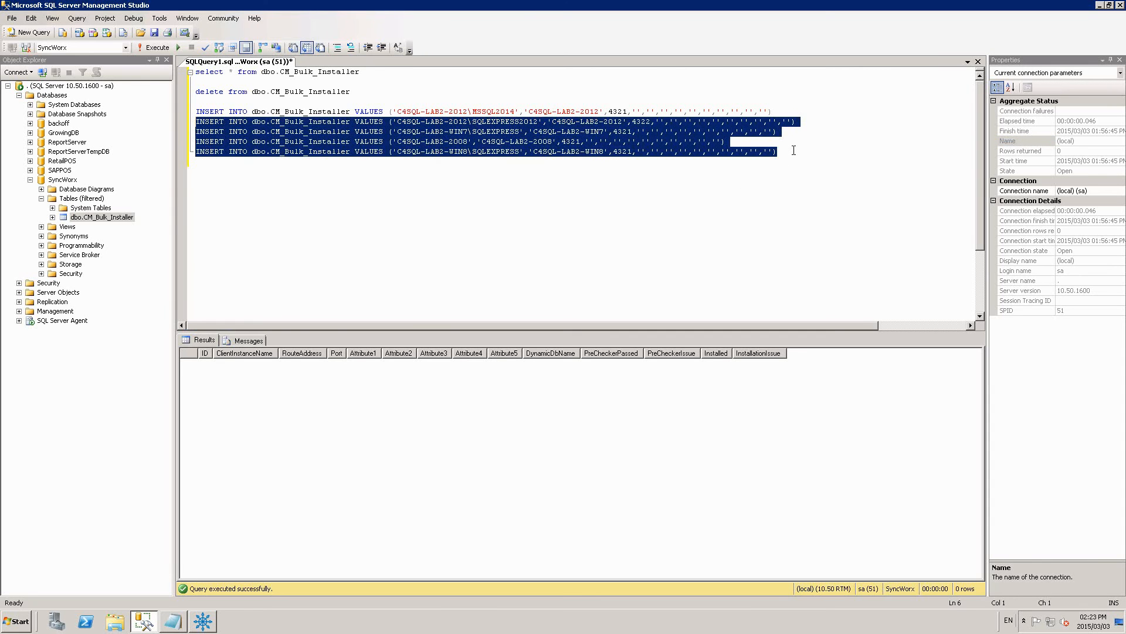
{"action": "key", "text": "F5"}
- Run only the SELECT statement on dbo.CM_Bulk_Installer to review the table's rows
{"action": "key", "text": "ctrl+Home"}
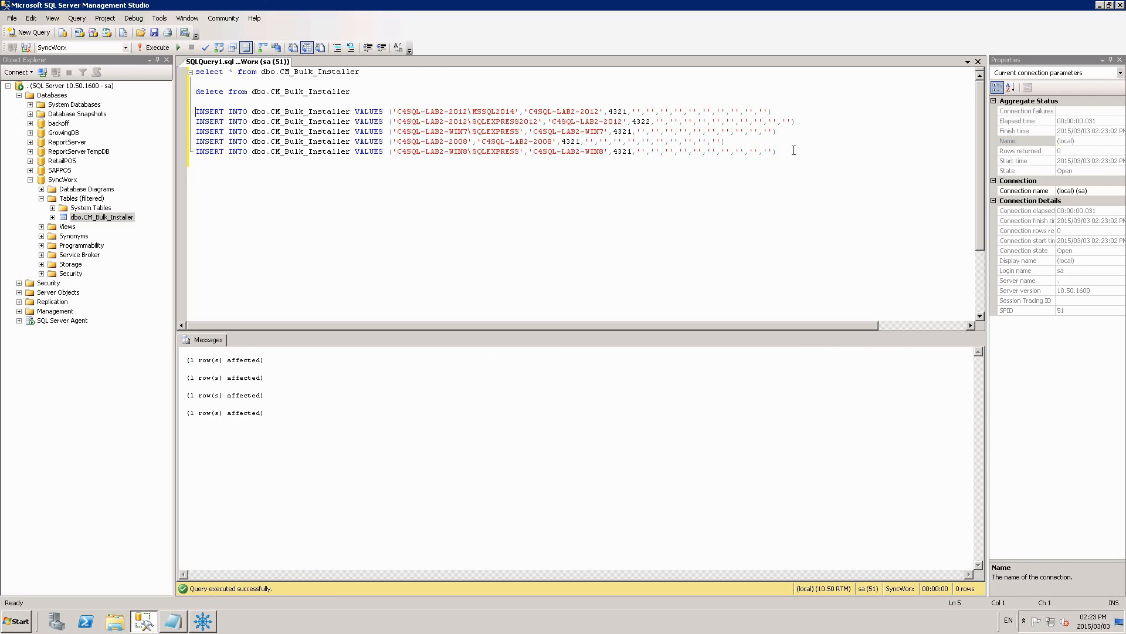
{"action": "key", "text": "shift+Down"}
{"action": "key", "text": "F5"}
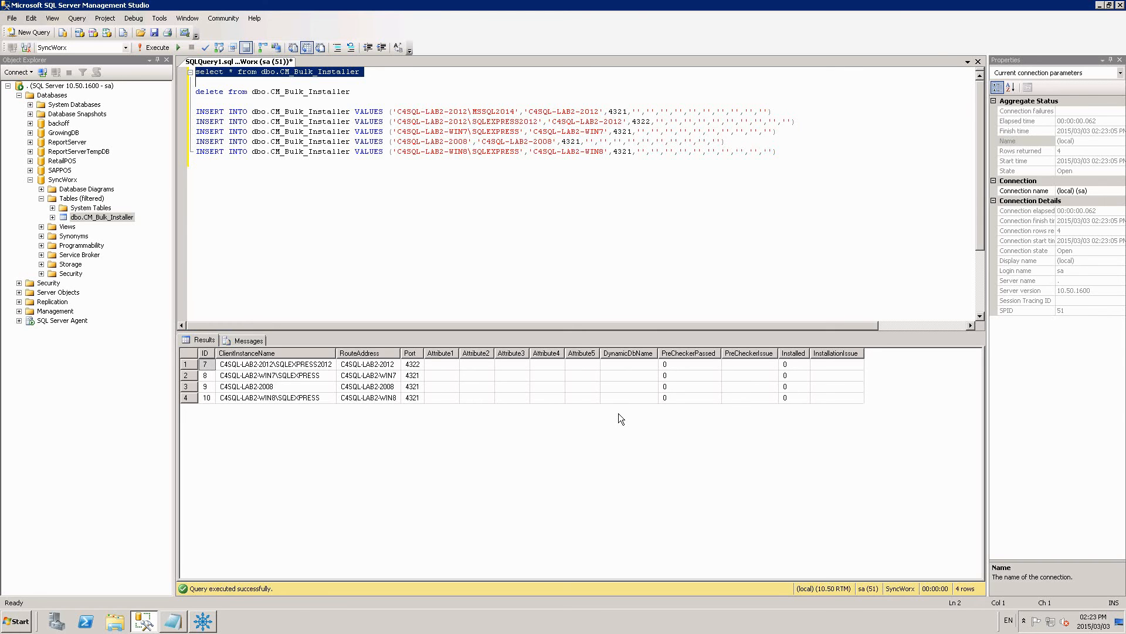
- Switch to Conductor4SQL, open the bulk client installer and run the pre-install check on the listed clients
{"action": "left_click", "coordinate": [209, 622]}
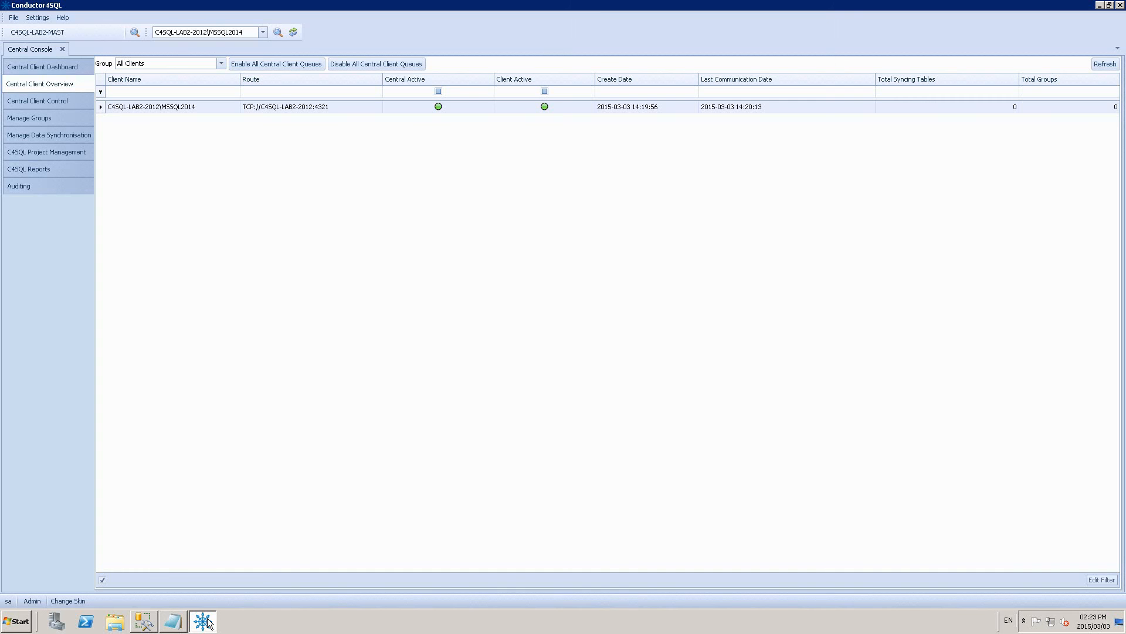
{"action": "left_click", "coordinate": [14, 18]}
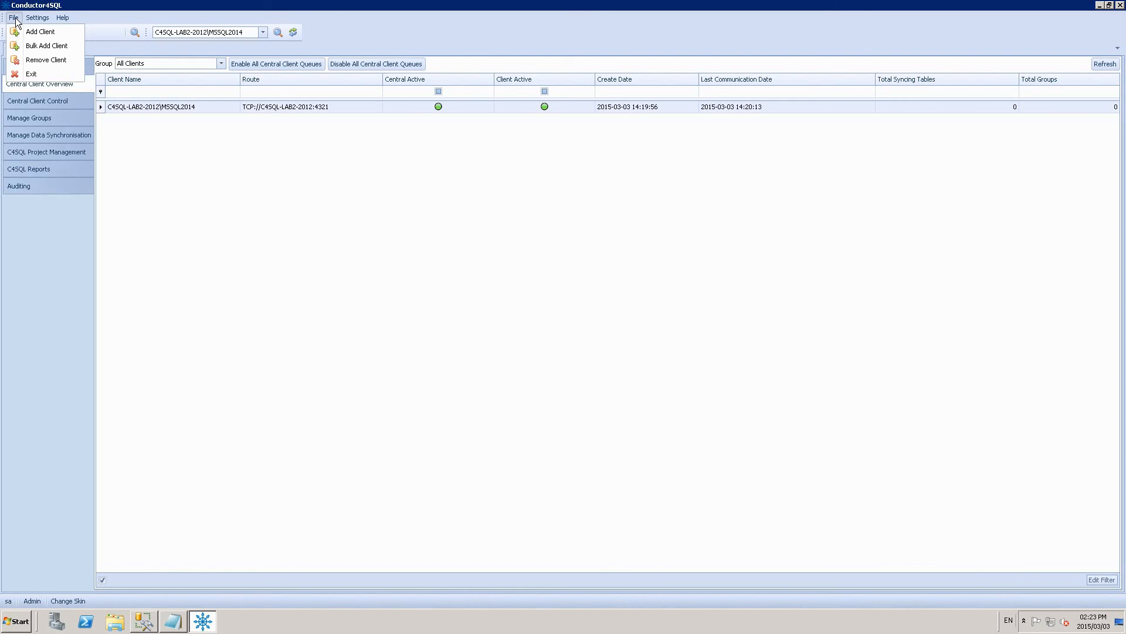
{"action": "left_click", "coordinate": [46, 47]}
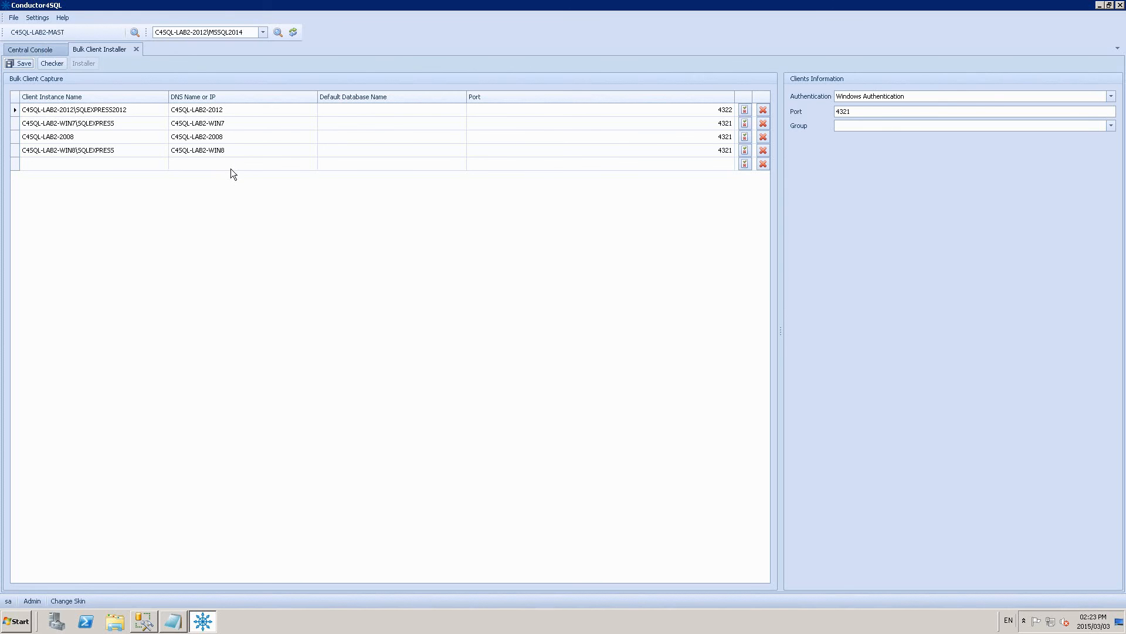
{"action": "left_click", "coordinate": [54, 64]}
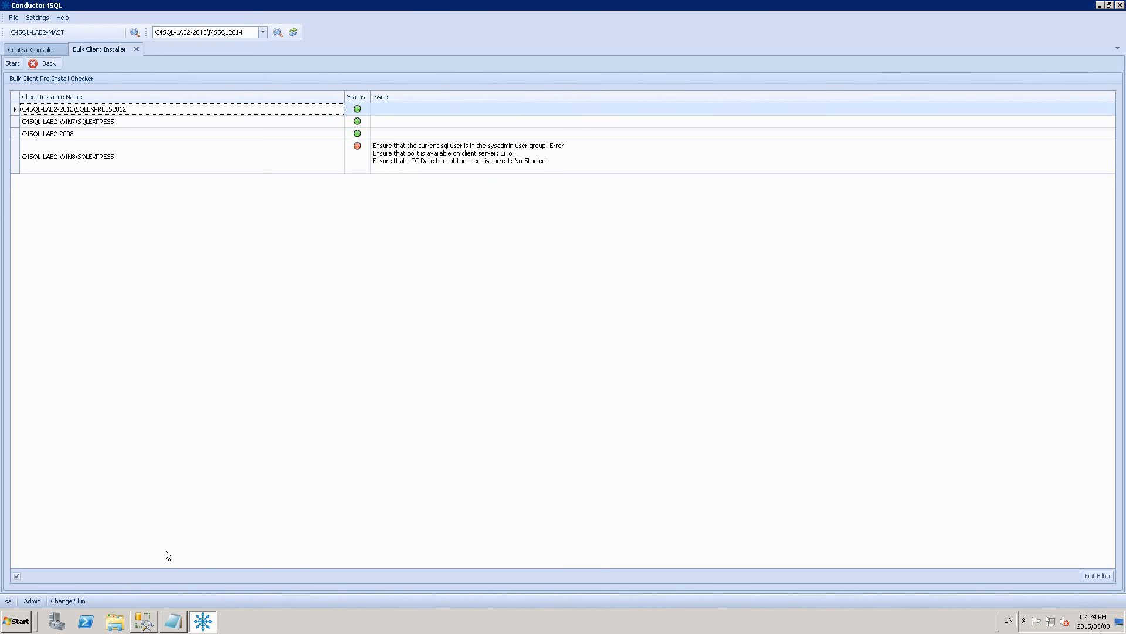
- Return from the checker and run the bulk installation for SQLEXPRESS2012, WIN7\SQLEXPRESS and C4SQL-LAB2-2008
{"action": "left_click", "coordinate": [46, 63]}
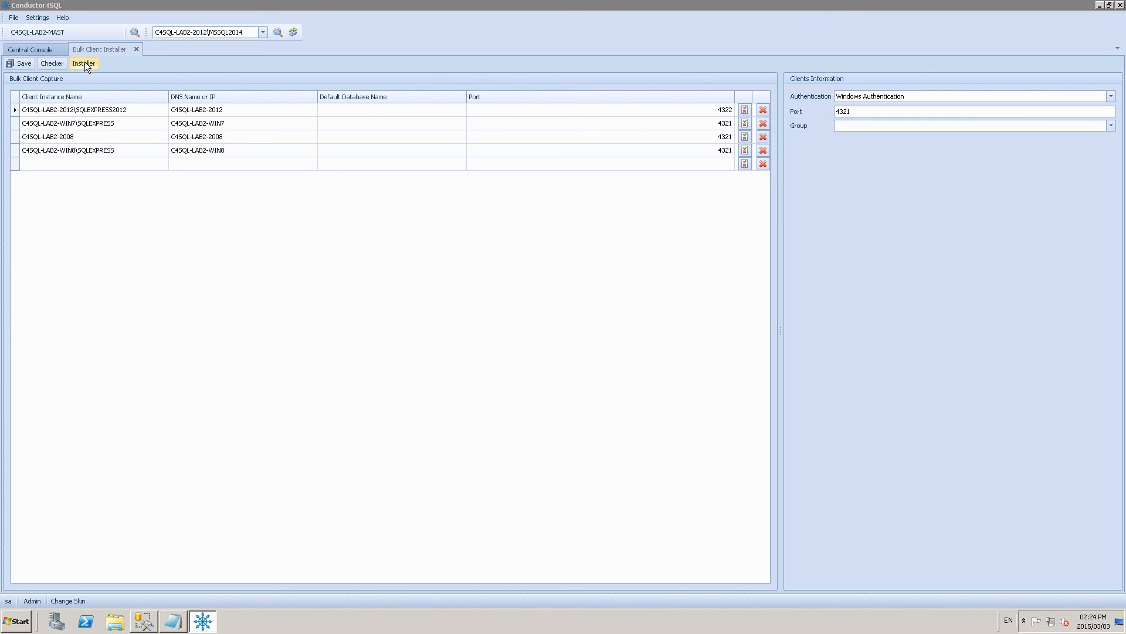
{"action": "left_click", "coordinate": [85, 63]}
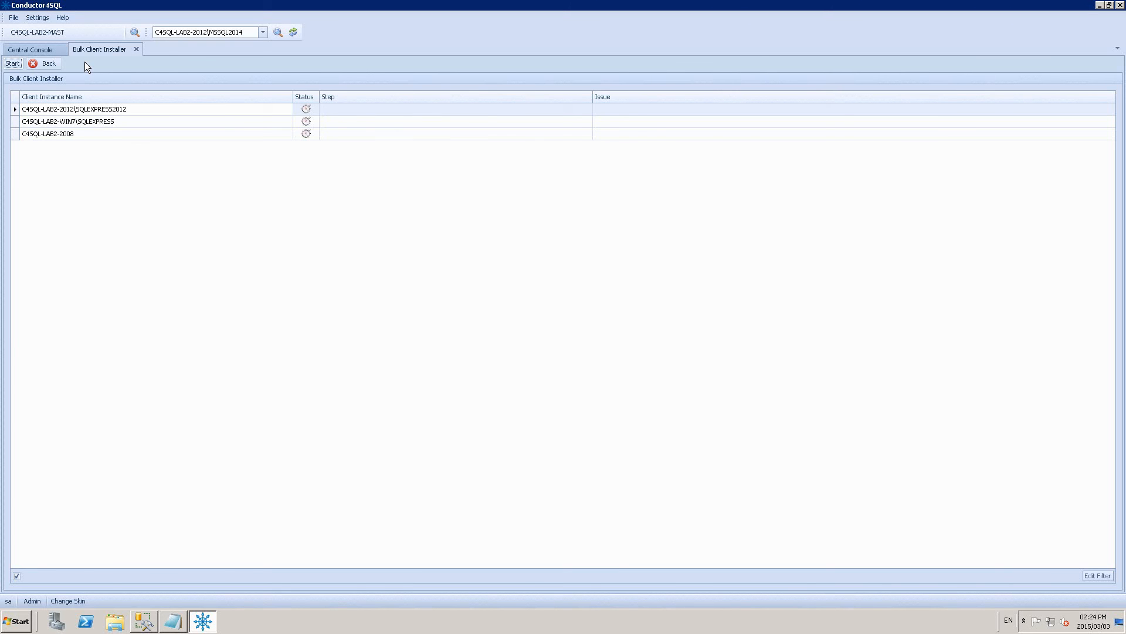
{"action": "left_click", "coordinate": [14, 64]}
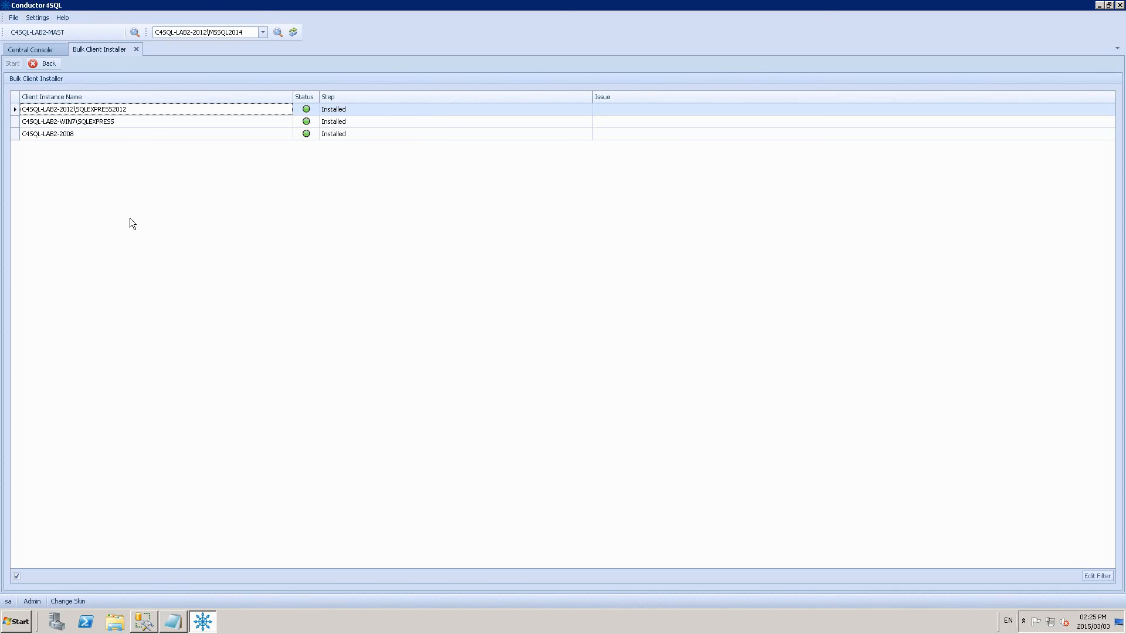
- Leave the bulk installer results and refresh the Central Client Overview in the Central Console to review the installed clients
{"action": "left_click", "coordinate": [48, 64]}
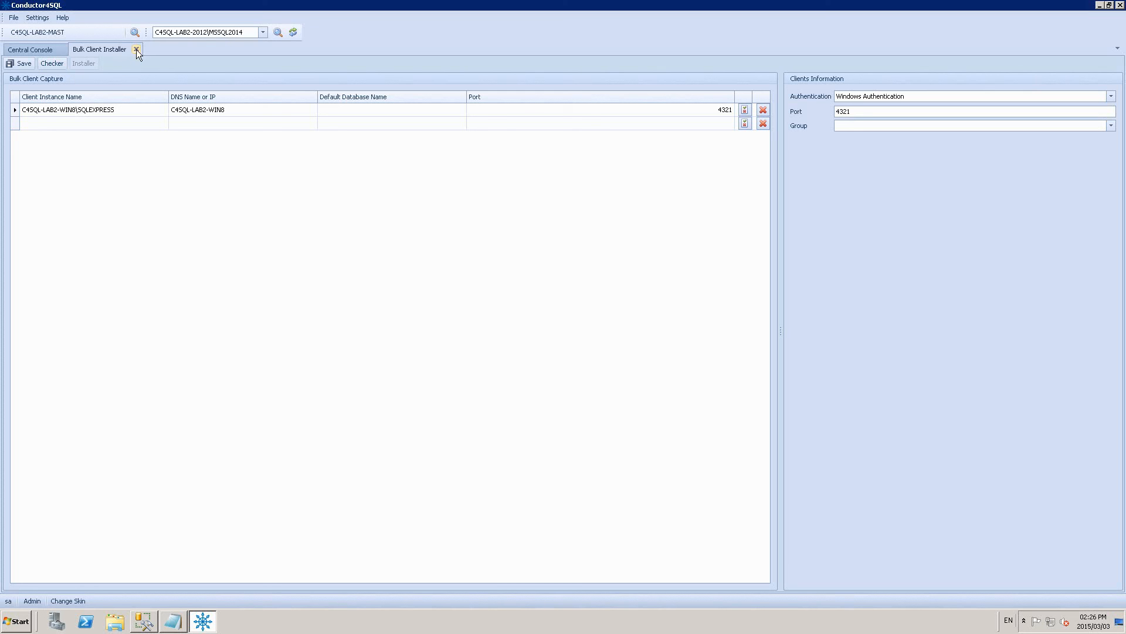
{"action": "left_click", "coordinate": [44, 48]}
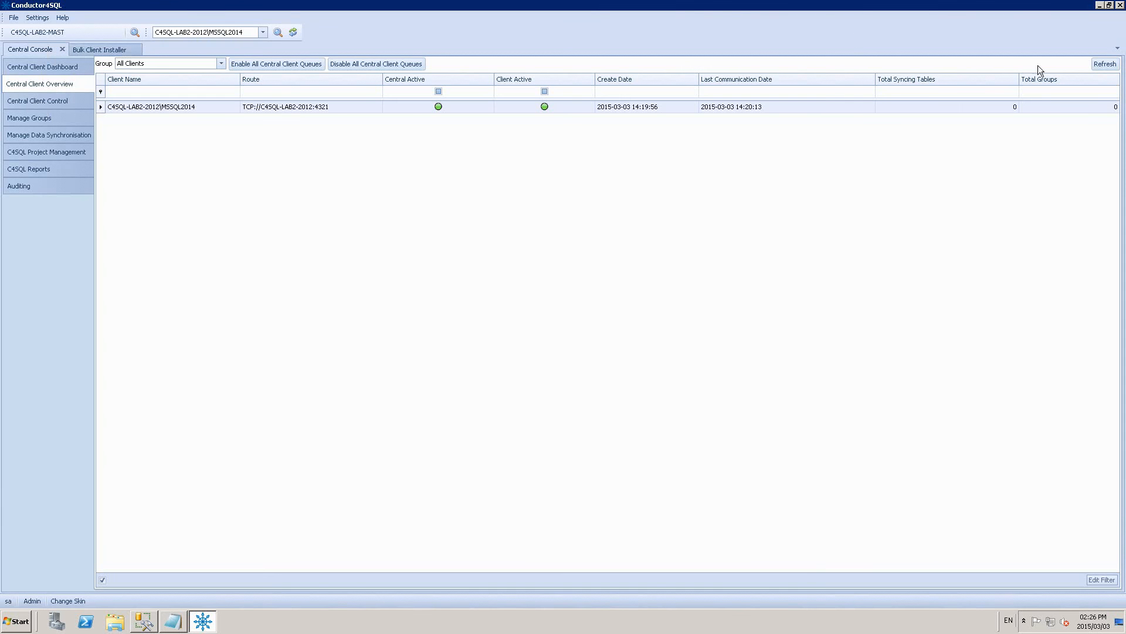
{"action": "left_click", "coordinate": [1095, 63]}
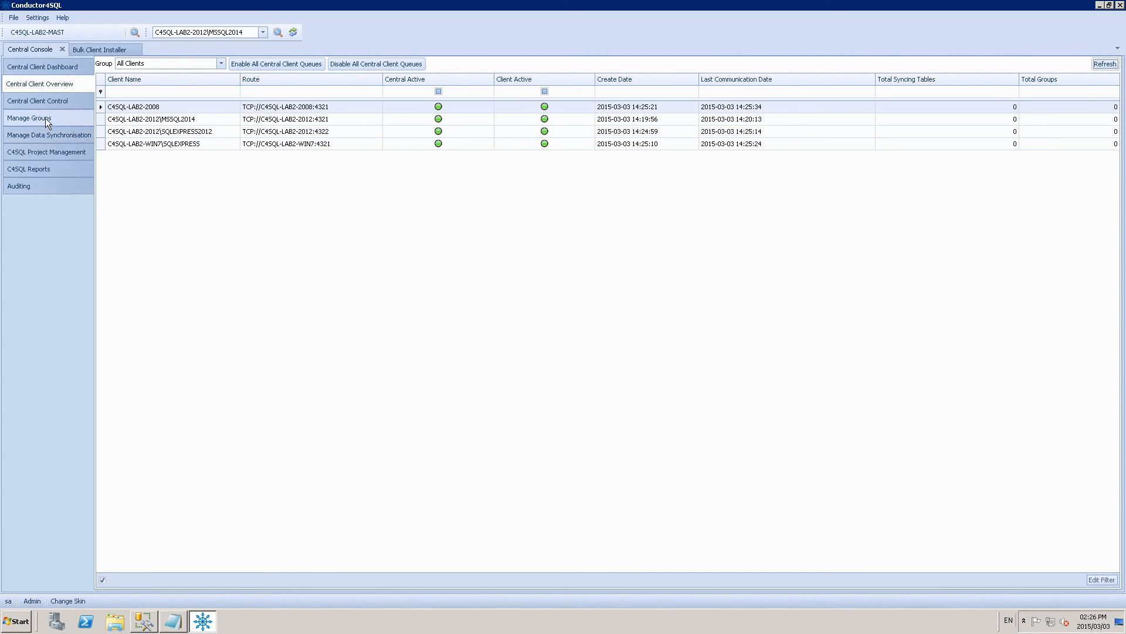
- Create a client group named SQLExpress Group with the description "All instances on SQL Express"
{"action": "left_click", "coordinate": [29, 118]}
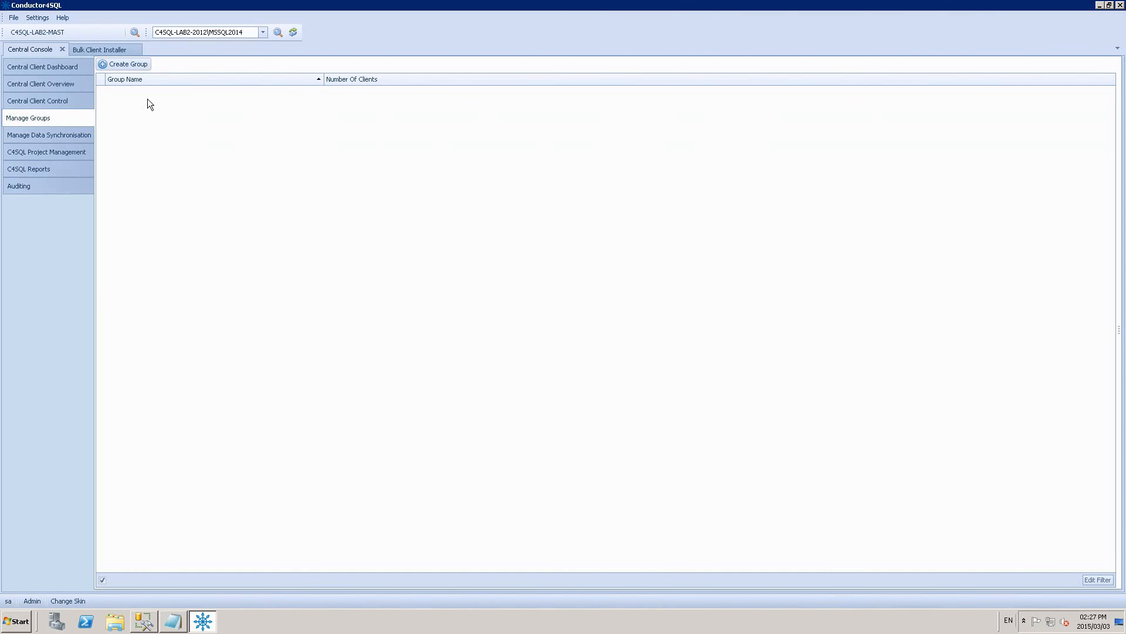
{"action": "left_click", "coordinate": [127, 63]}
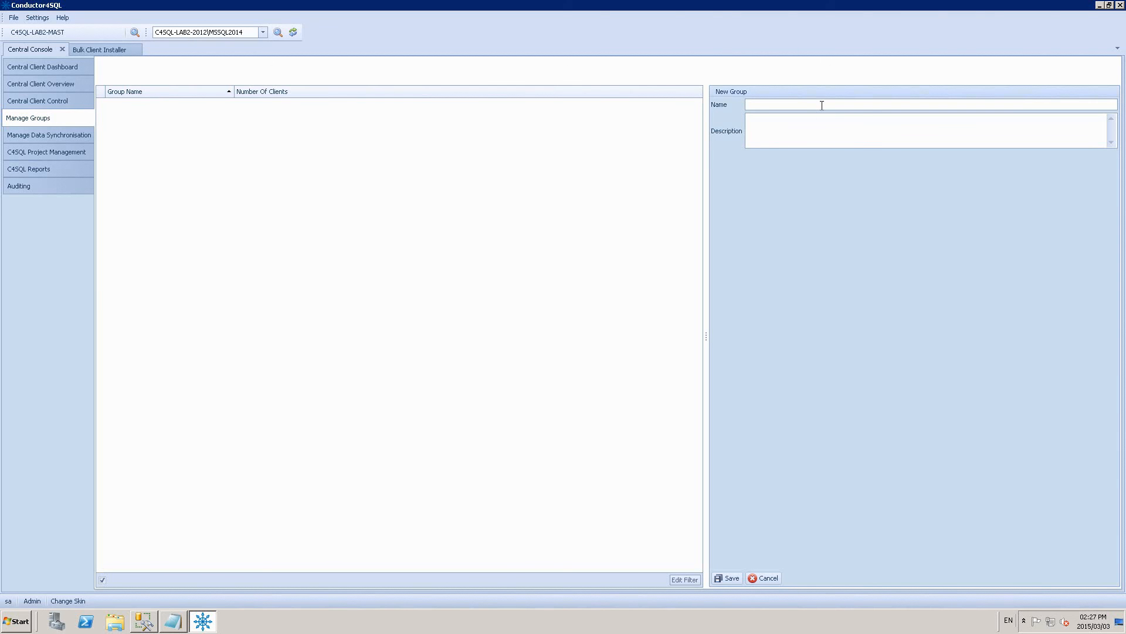
{"action": "type", "text": "SQLExpress Group"}
{"action": "type", "text": "All instances on SQL Exporess"}
{"action": "left_click", "coordinate": [730, 578]}
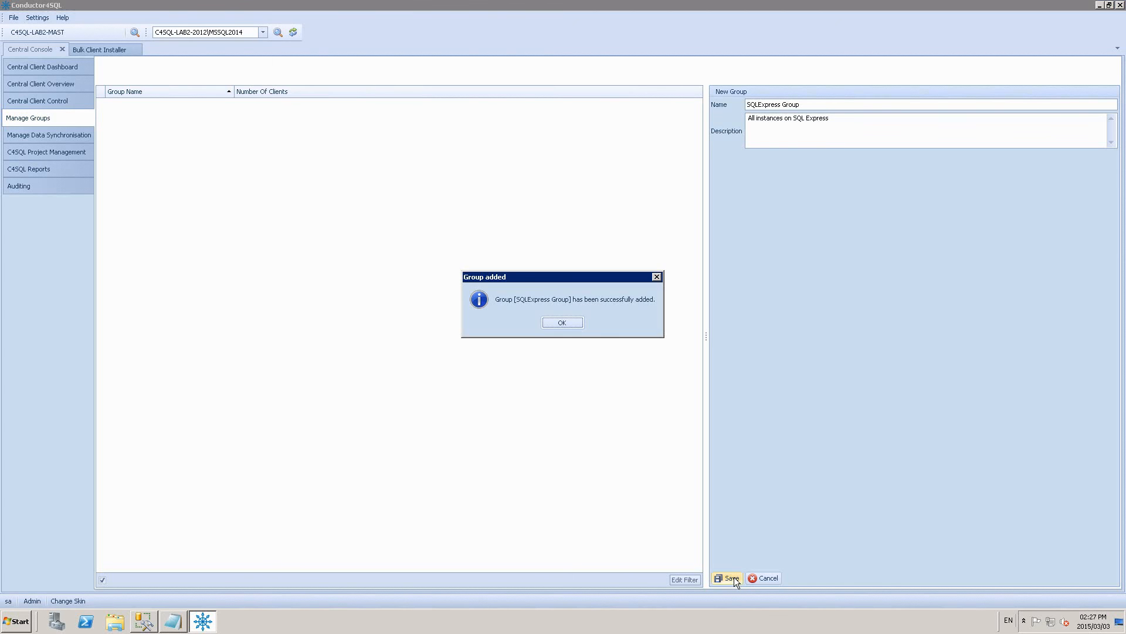
{"action": "left_click", "coordinate": [572, 324]}
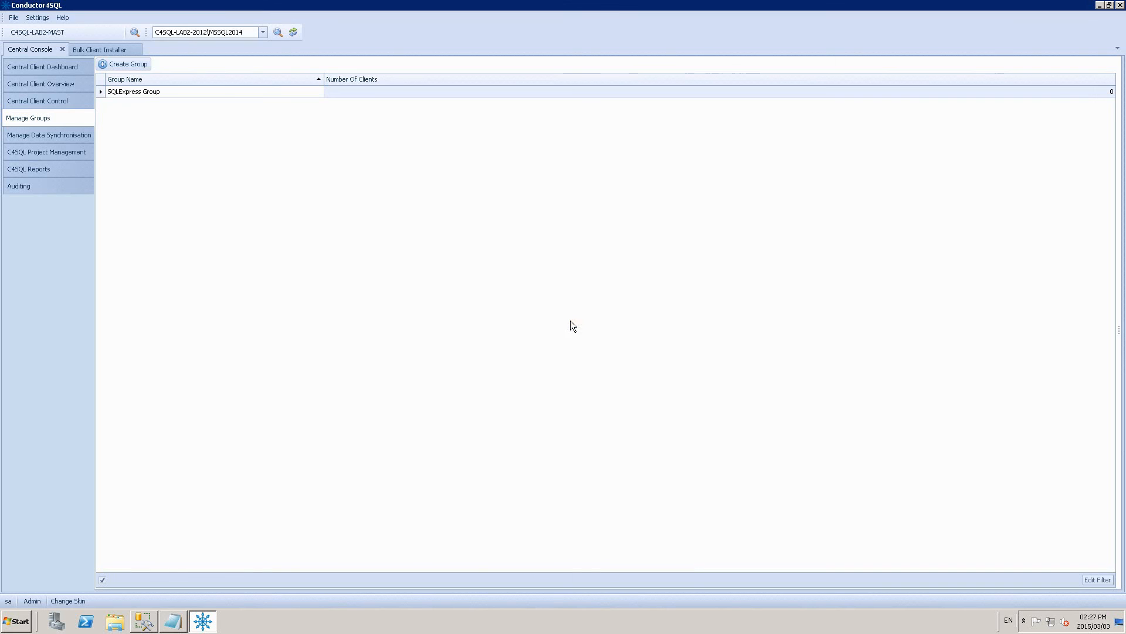
- Add C4SQL-LAB2-2012\SQLEXPRESS2012 and C4SQL-LAB2-WIN7\SQLEXPRESS to SQLExpress Group, save it and reopen the group to check its clients
{"action": "left_click", "coordinate": [219, 92]}
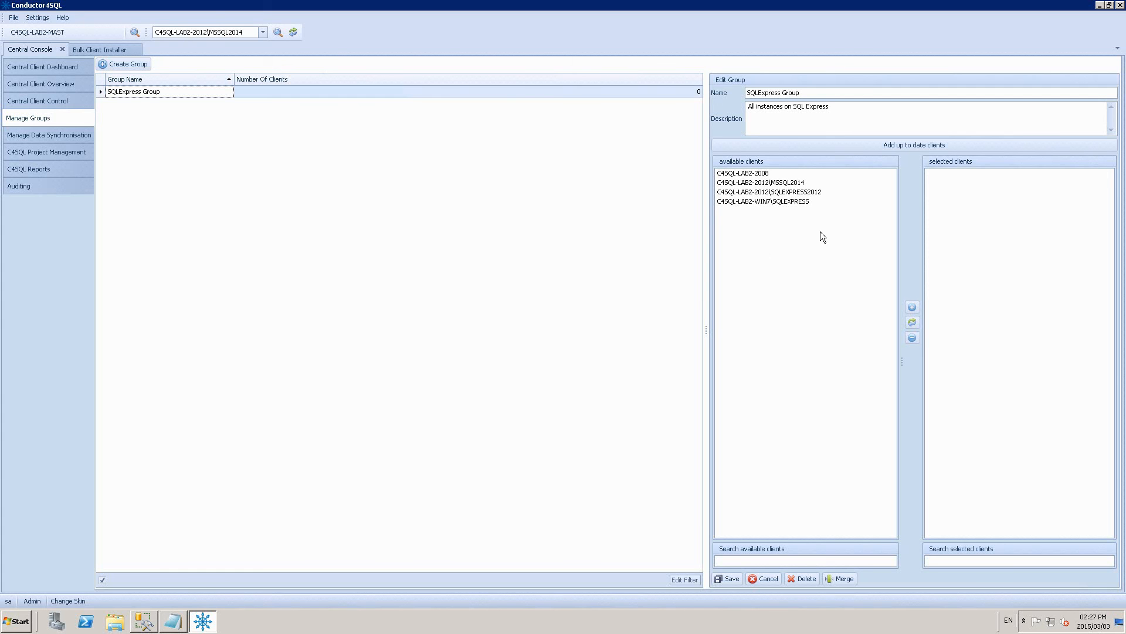
{"action": "double_click", "coordinate": [789, 192]}
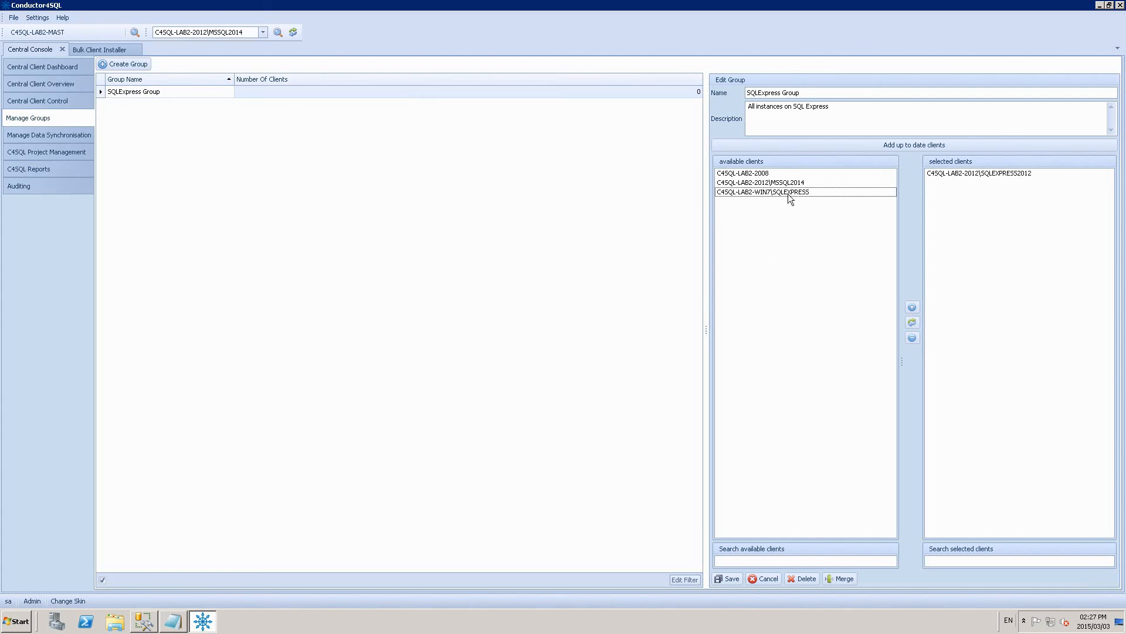
{"action": "double_click", "coordinate": [796, 192]}
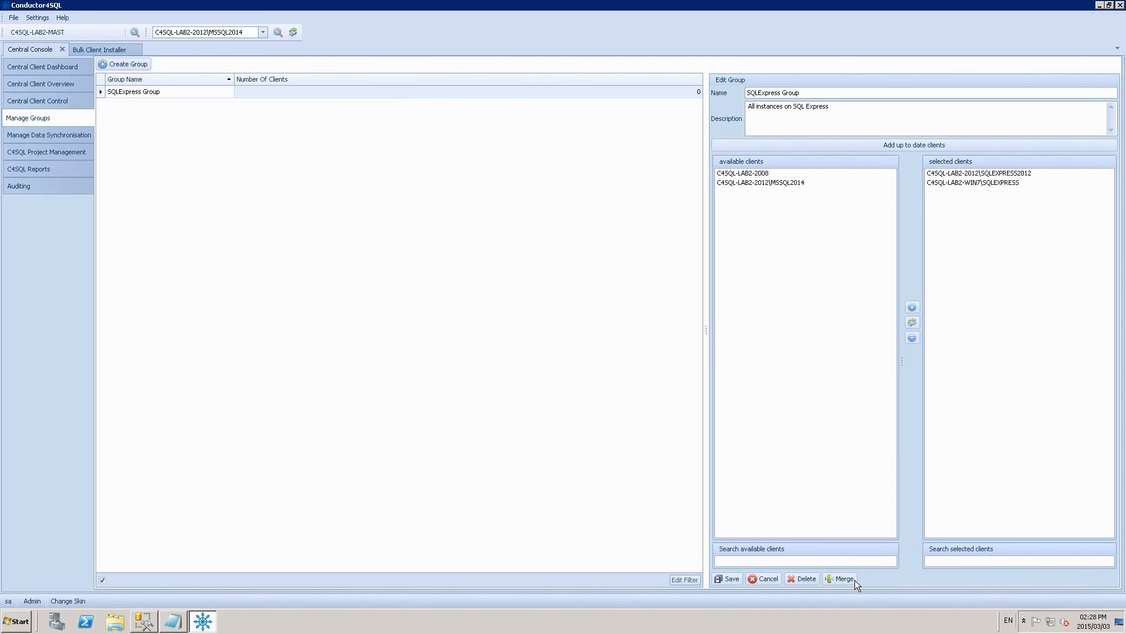
{"action": "left_click", "coordinate": [734, 577]}
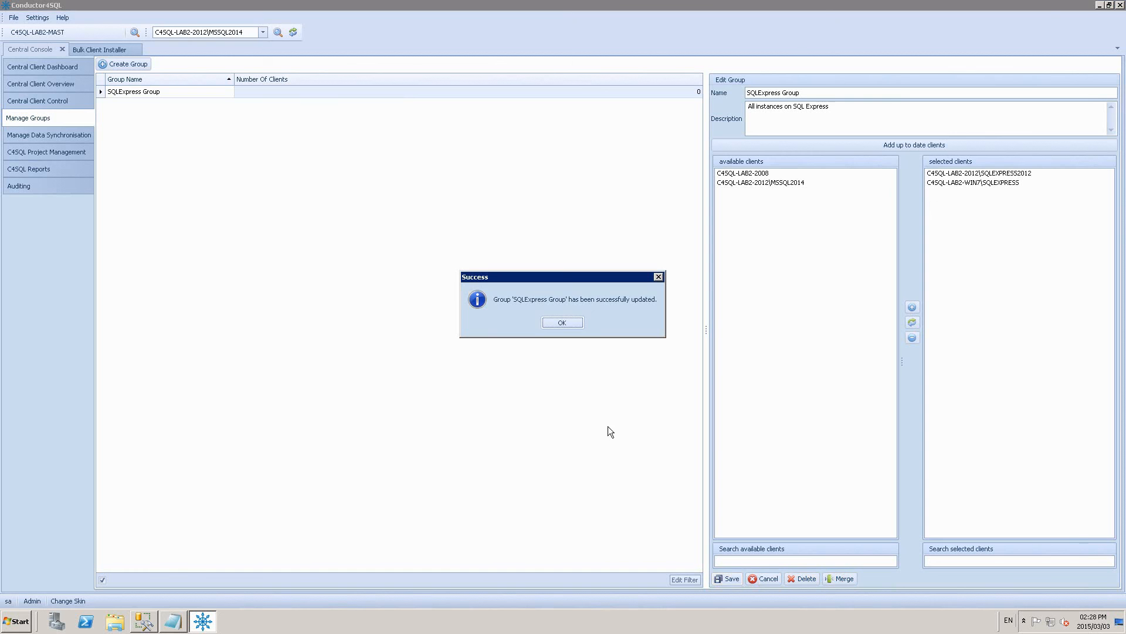
{"action": "left_click", "coordinate": [564, 322]}
{"action": "left_click", "coordinate": [174, 91]}
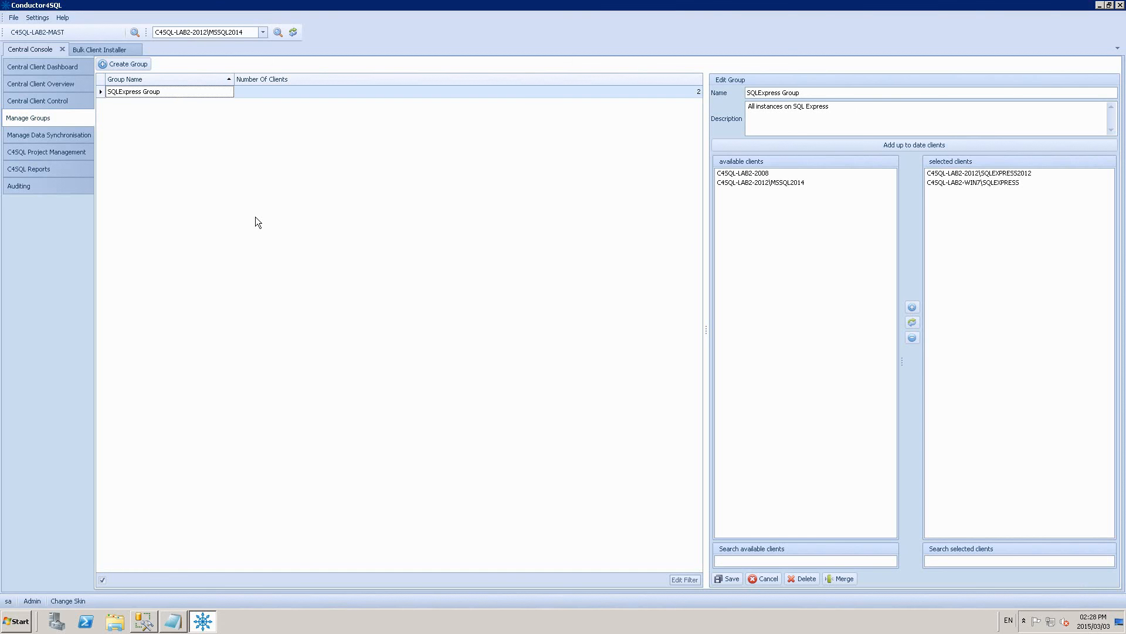
- Create a second client group named Test Group with the description "Group for testing"
{"action": "left_click", "coordinate": [126, 63]}
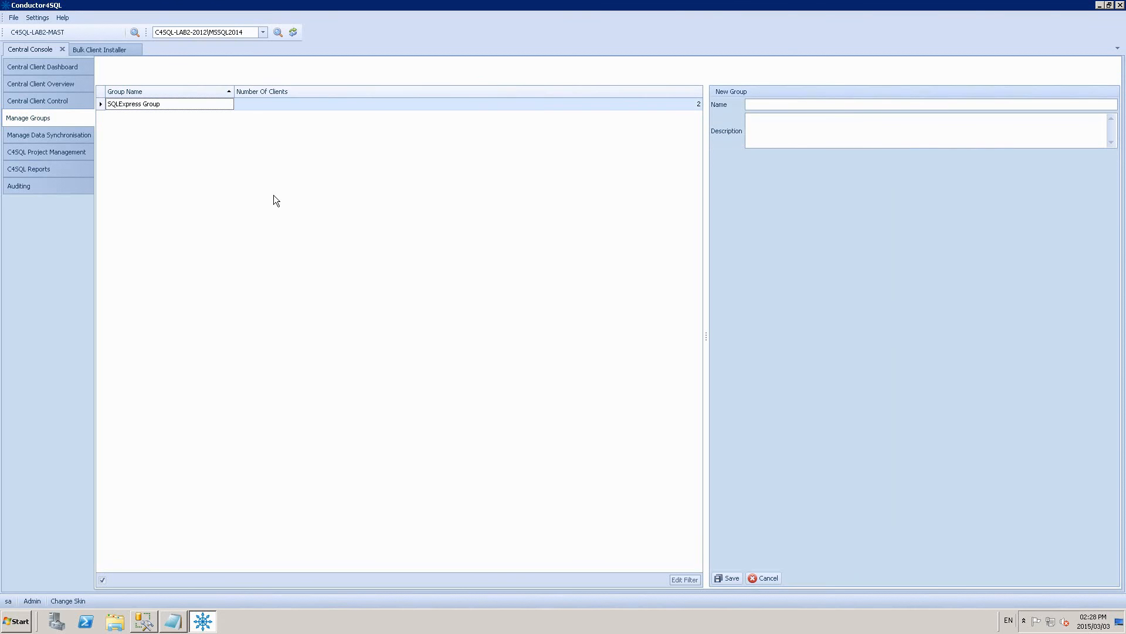
{"action": "left_click", "coordinate": [764, 105]}
{"action": "type", "text": "Test G"}
{"action": "type", "text": "rou"}
{"action": "type", "text": "Group f"}
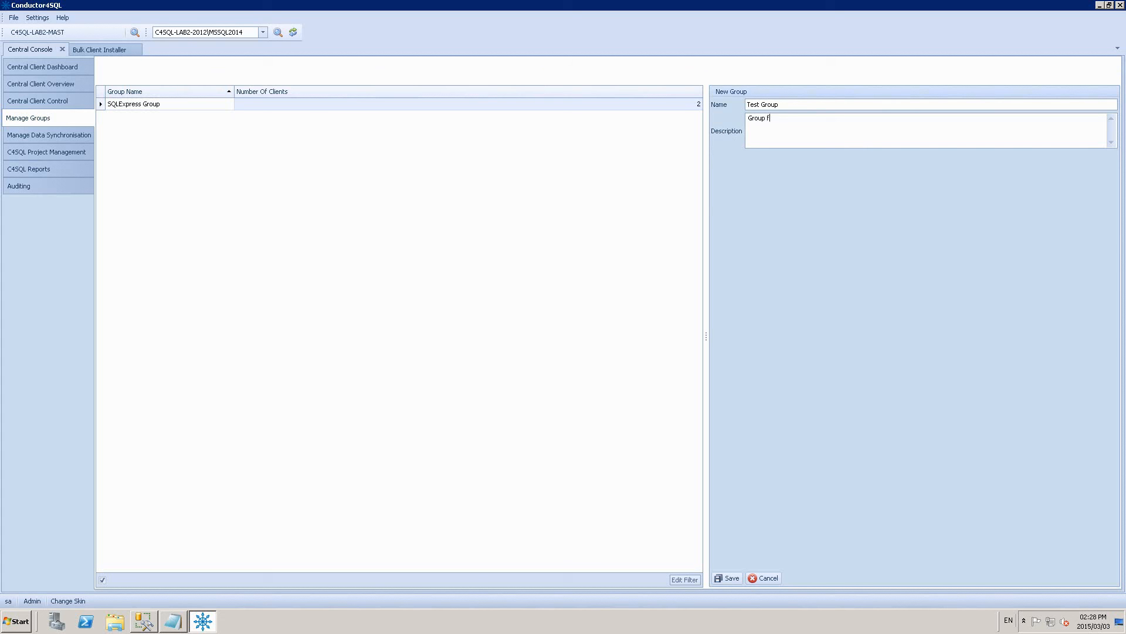
{"action": "type", "text": "or testing"}
{"action": "left_click", "coordinate": [728, 578]}
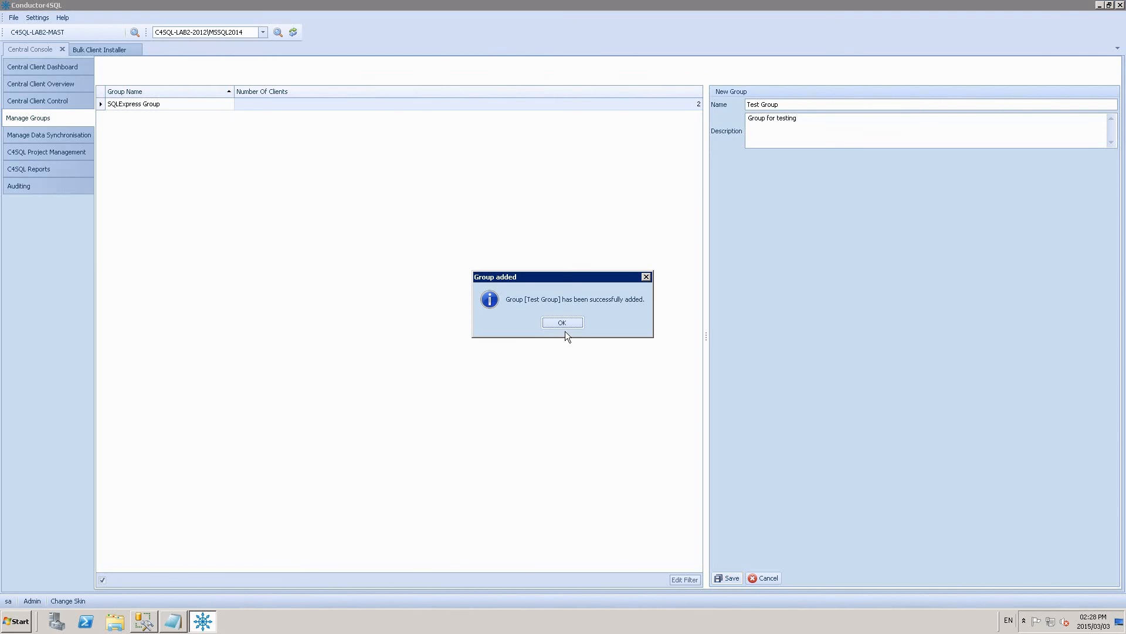
{"action": "left_click", "coordinate": [563, 323]}
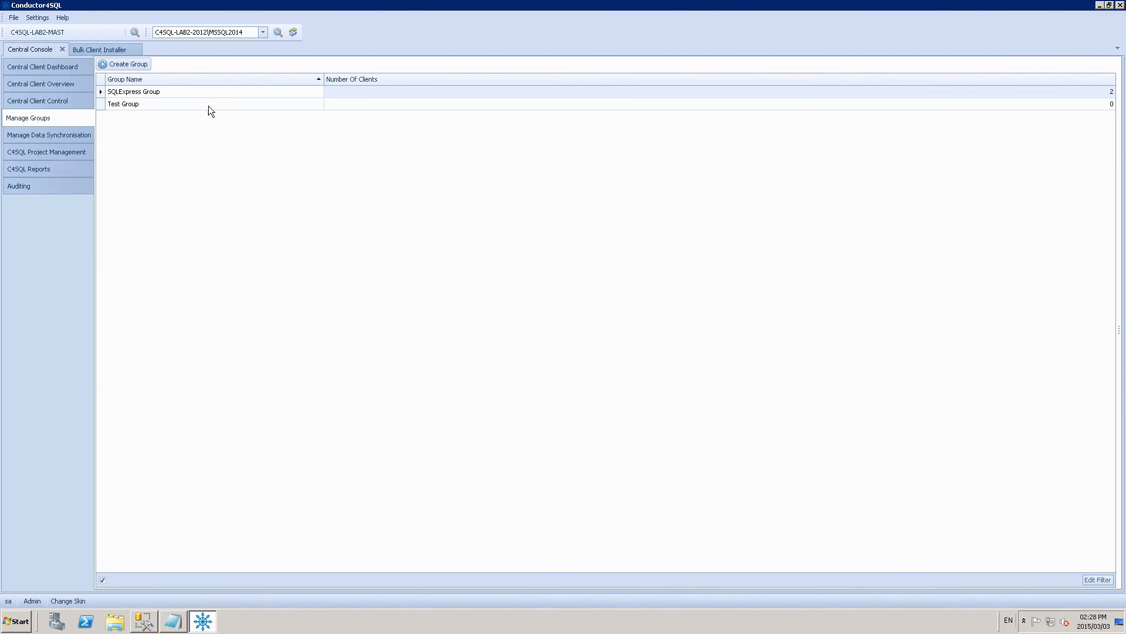
- Move C4SQL-LAB2-2012\MSSQL2014 into the selected clients of Test Group and go back to the Central Client Overview
{"action": "left_click", "coordinate": [208, 102]}
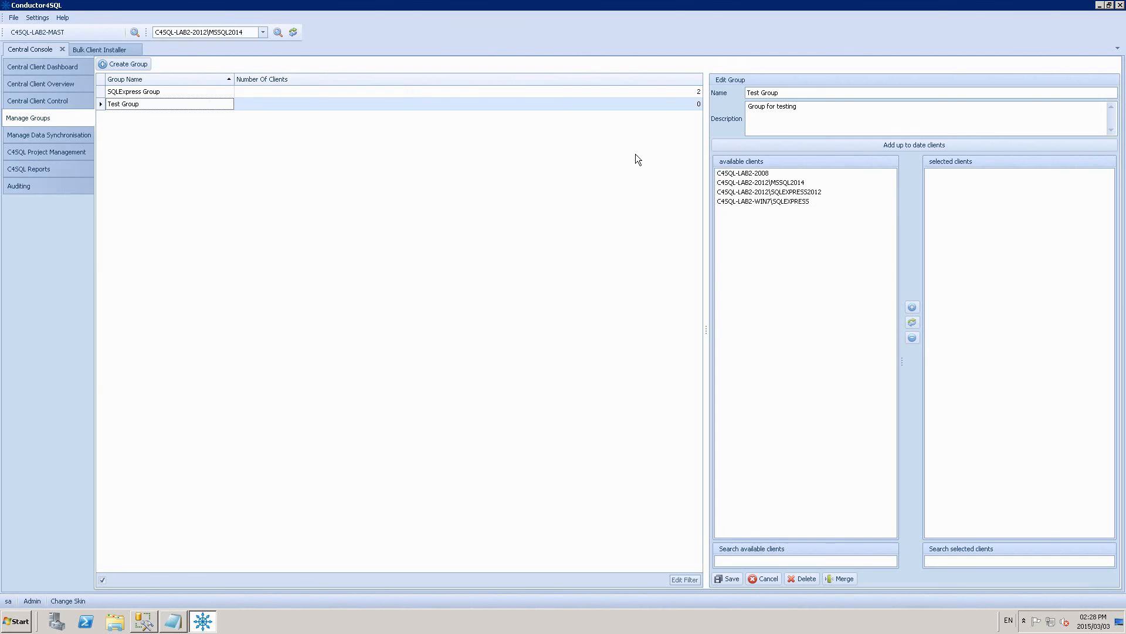
{"action": "double_click", "coordinate": [781, 183]}
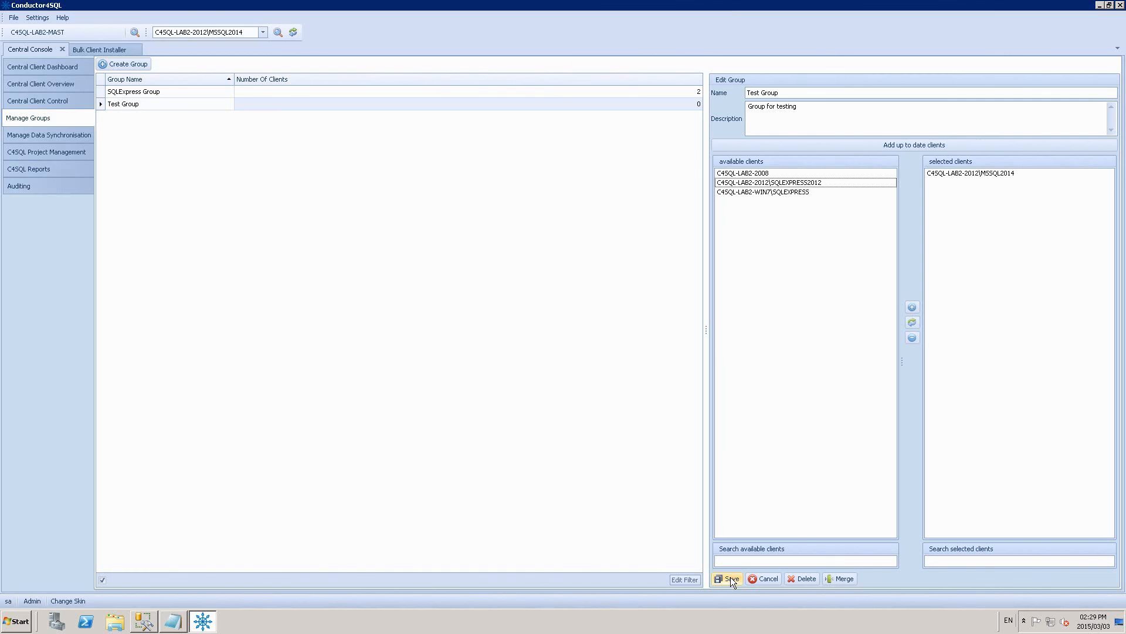
{"action": "left_click", "coordinate": [51, 84]}
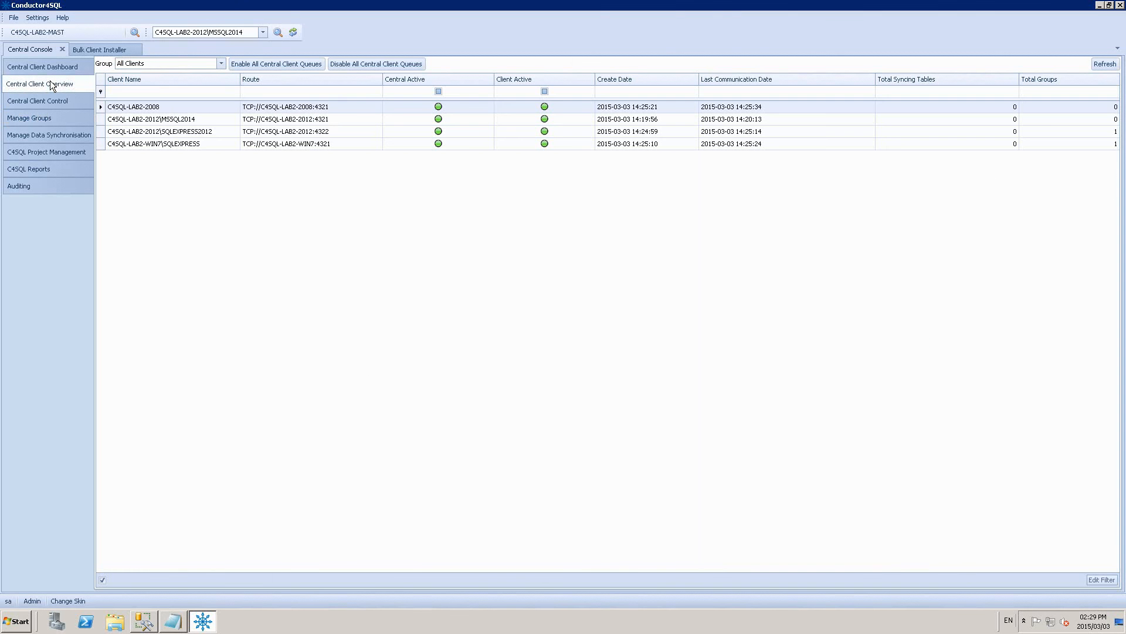